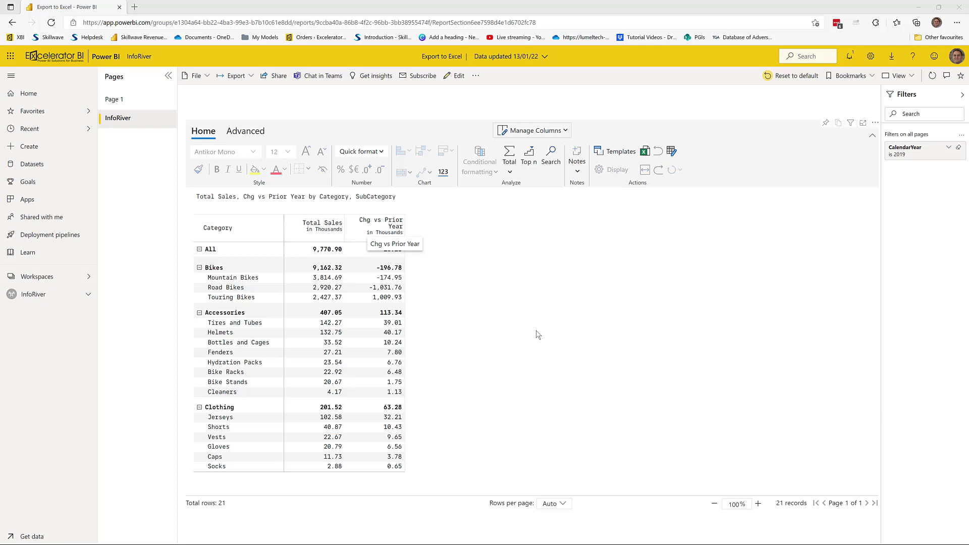
Go to report Page 1 and open the data export options for the category sales matrix.
{"action": "left_click", "coordinate": [575, 338]}
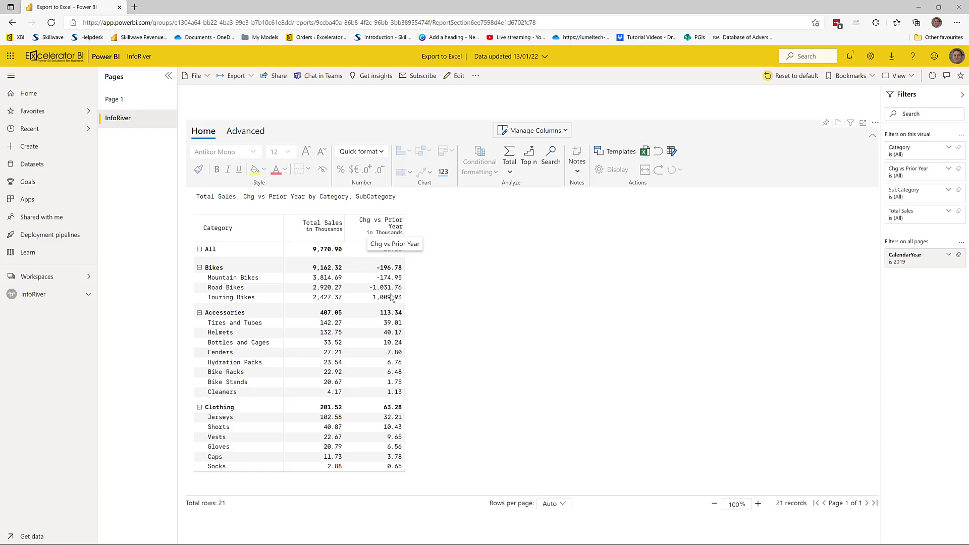
{"action": "left_click", "coordinate": [120, 101]}
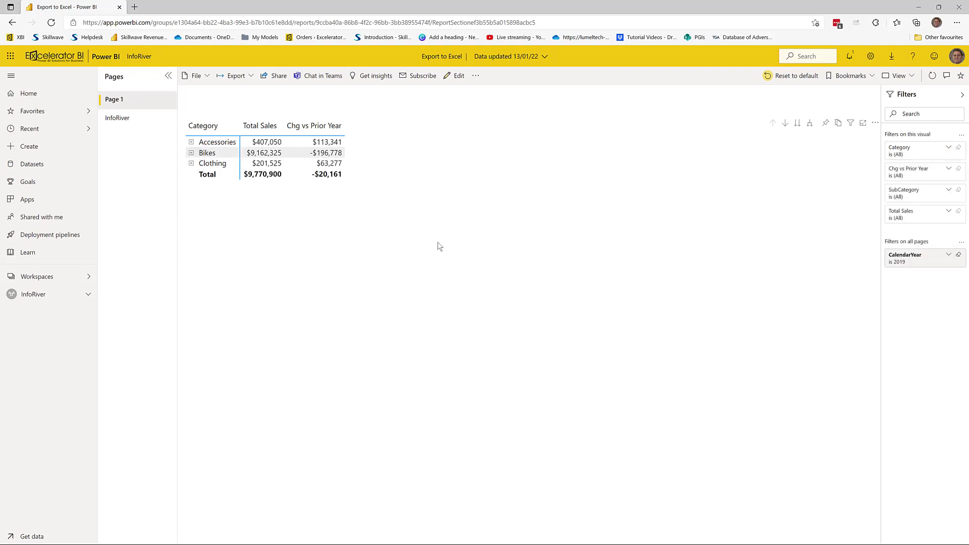
{"action": "left_click", "coordinate": [876, 123]}
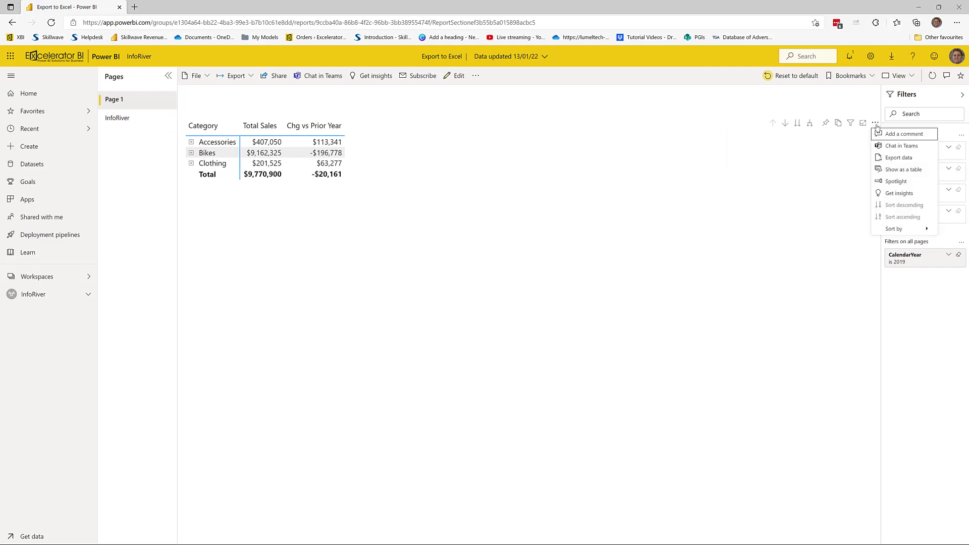
{"action": "left_click", "coordinate": [891, 158]}
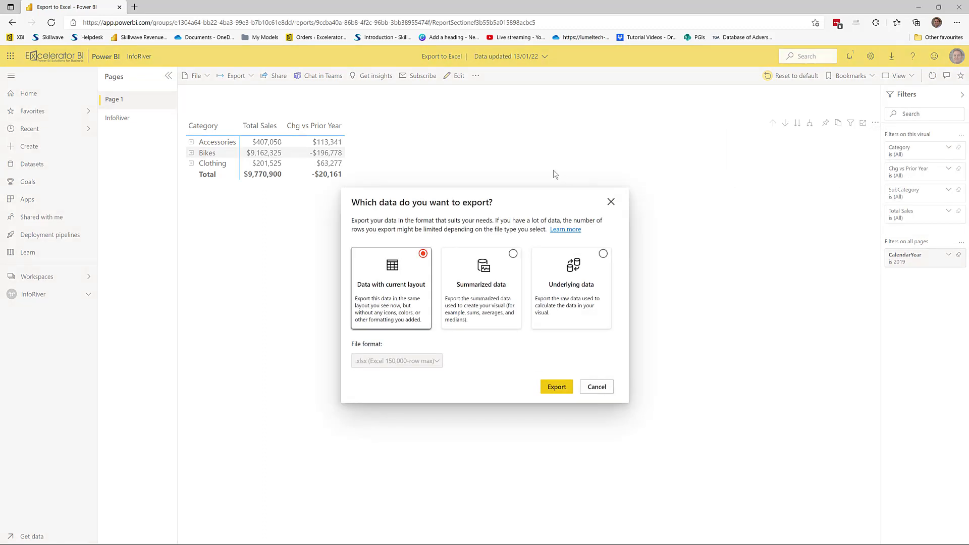
{"action": "triple_click", "coordinate": [572, 190]}
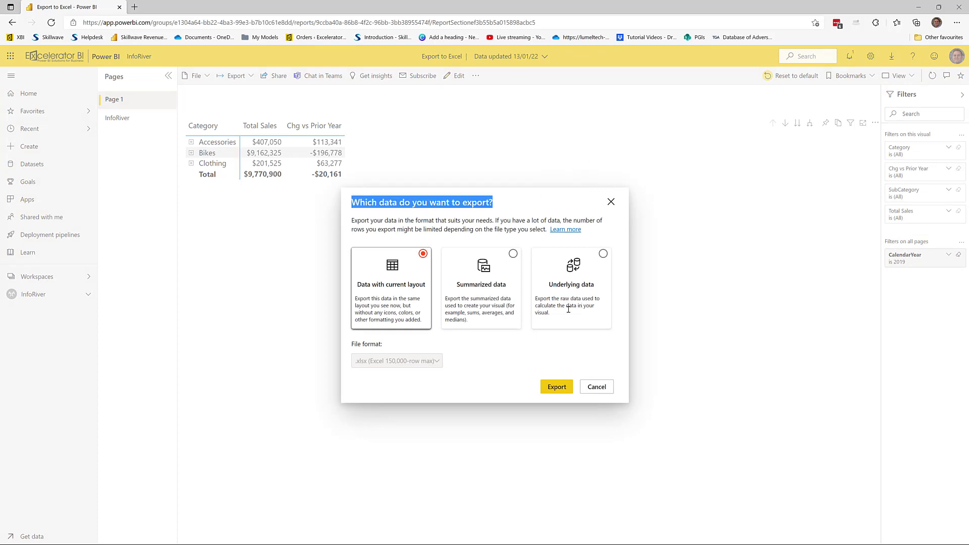
{"action": "mouse_move", "coordinate": [527, 240]}
{"action": "left_mouse_down"}
{"action": "mouse_move", "coordinate": [615, 327]}
{"action": "mouse_move", "coordinate": [619, 352]}
{"action": "left_mouse_up"}
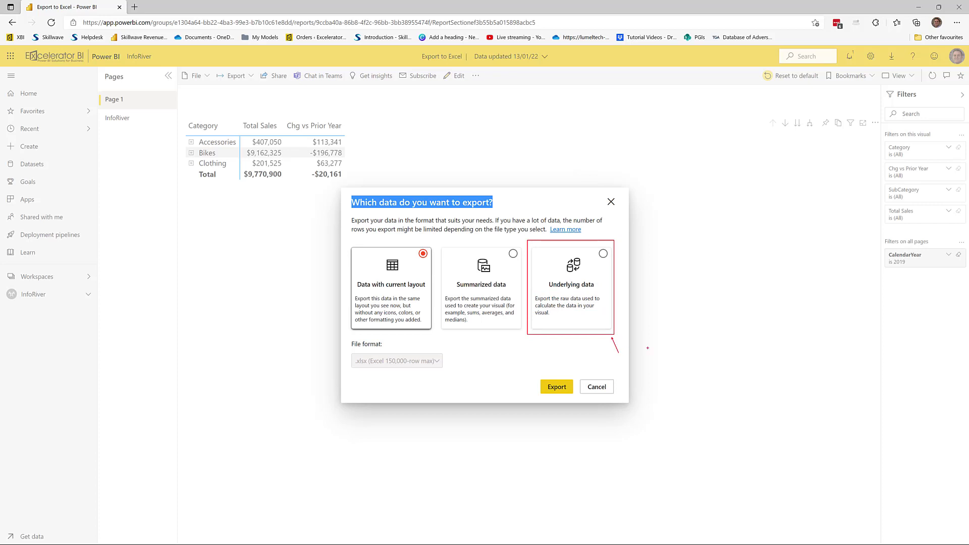
{"action": "left_click_drag", "start_coordinate": [603, 257], "coordinate": [621, 282]}
{"action": "left_click_drag", "start_coordinate": [176, 118], "coordinate": [348, 188]}
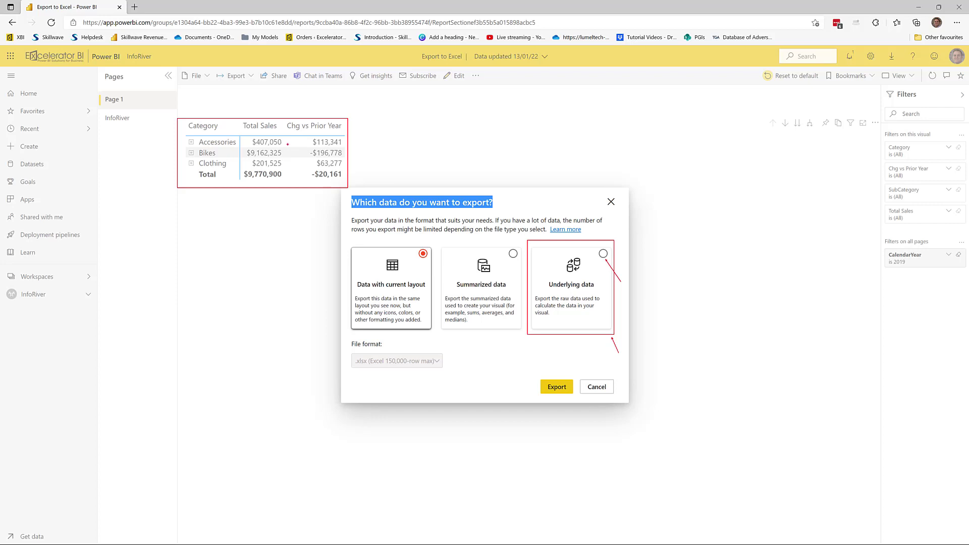
{"action": "left_click_drag", "start_coordinate": [876, 245], "coordinate": [934, 271]}
{"action": "key", "text": "Escape"}
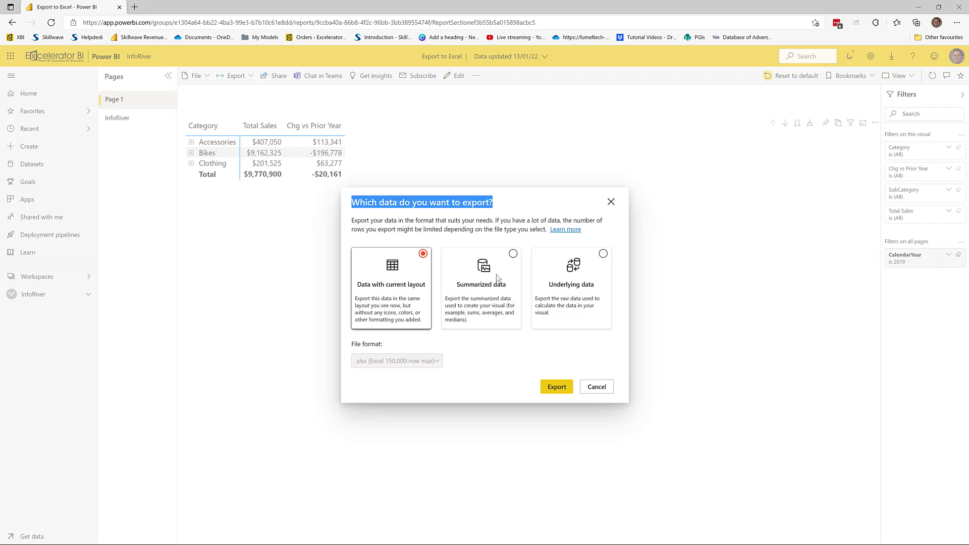
Export the matrix as Summarized data in .xlsx format and open the downloaded data.xlsx in Excel.
{"action": "left_click", "coordinate": [514, 254]}
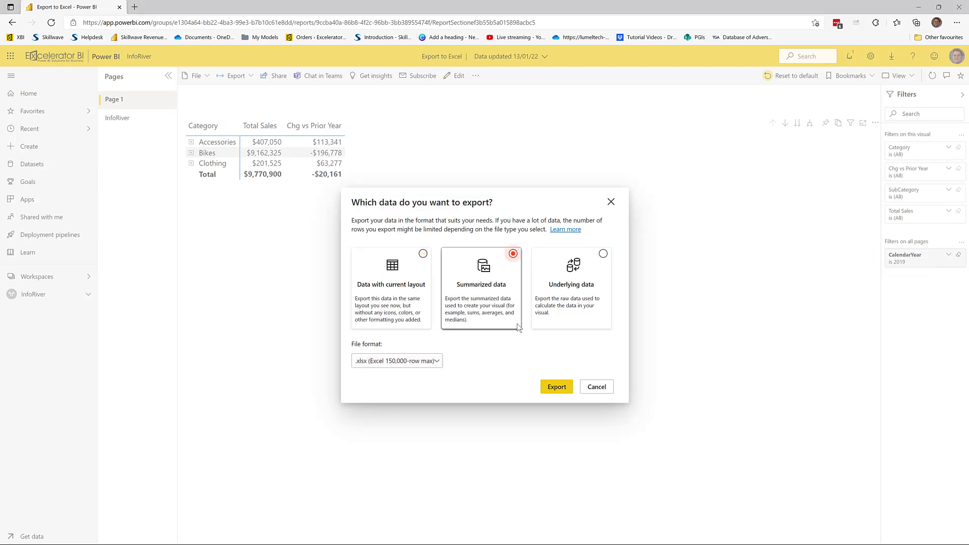
{"action": "left_click", "coordinate": [564, 387]}
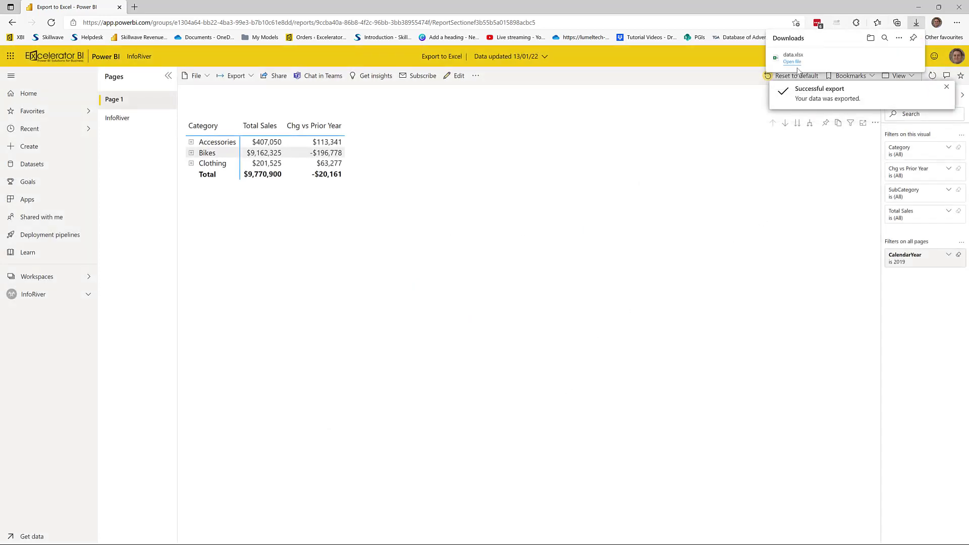
{"action": "left_click", "coordinate": [794, 61]}
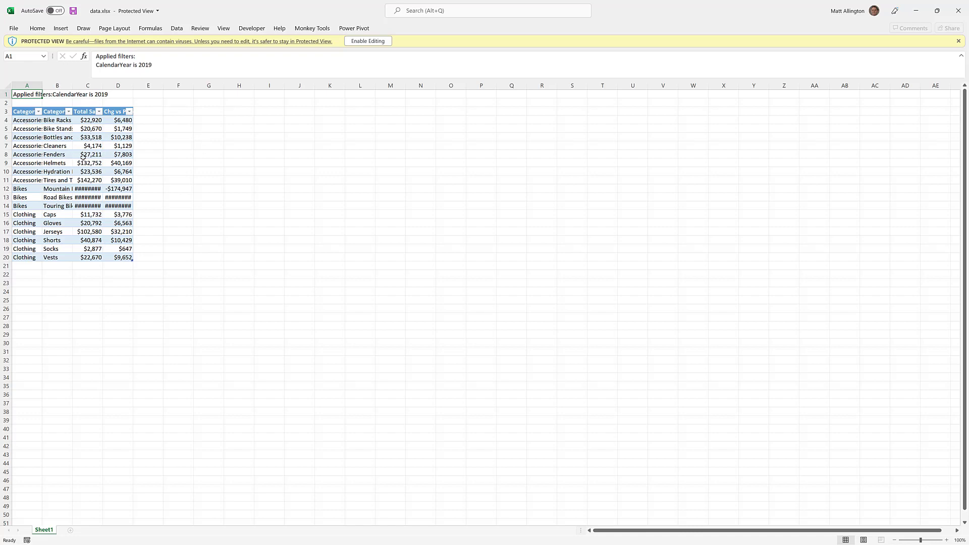
Compare the summarized export in data.xlsx with the report matrix, and close the workbook.
{"action": "double_click", "coordinate": [259, 5]}
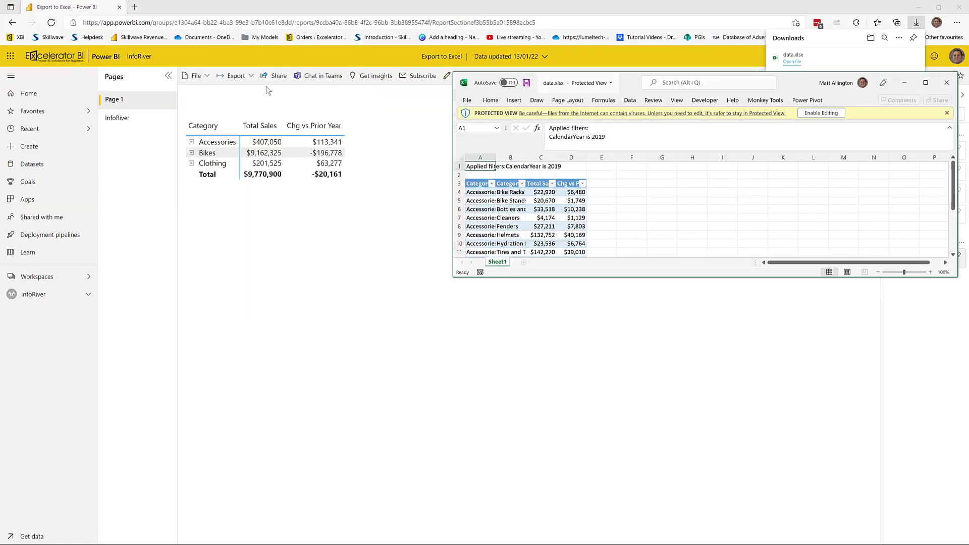
{"action": "left_click", "coordinate": [572, 209]}
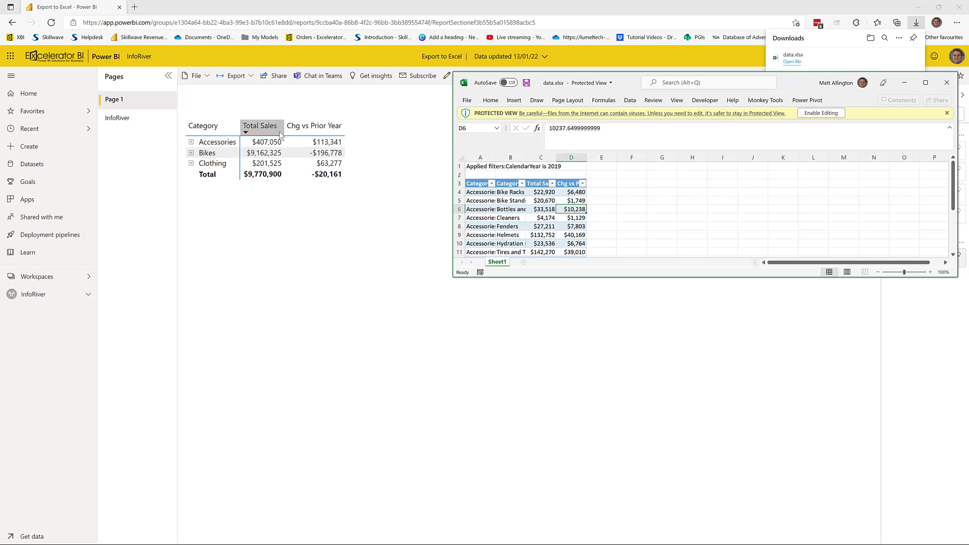
{"action": "left_click_drag", "start_coordinate": [636, 84], "coordinate": [472, 121]}
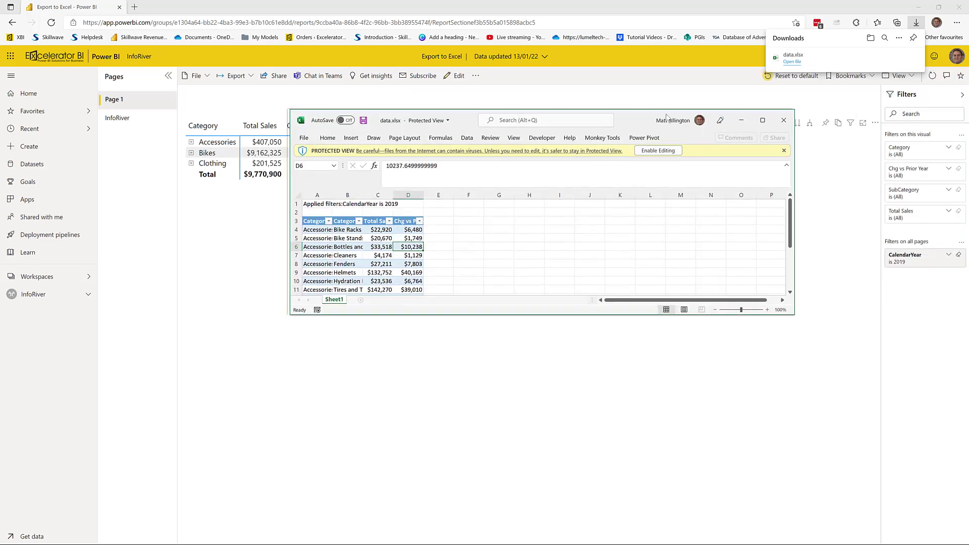
{"action": "left_click", "coordinate": [784, 121]}
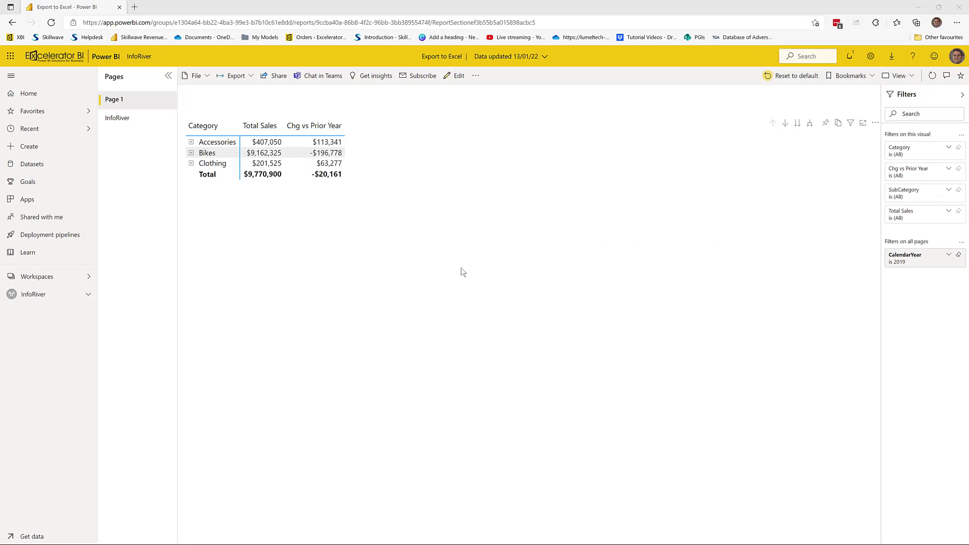
Expand Bikes and Accessories in the matrix, keep Clothing collapsed, and sort by Chg vs Prior Year in descending order.
{"action": "left_click", "coordinate": [191, 152]}
{"action": "left_click", "coordinate": [192, 143]}
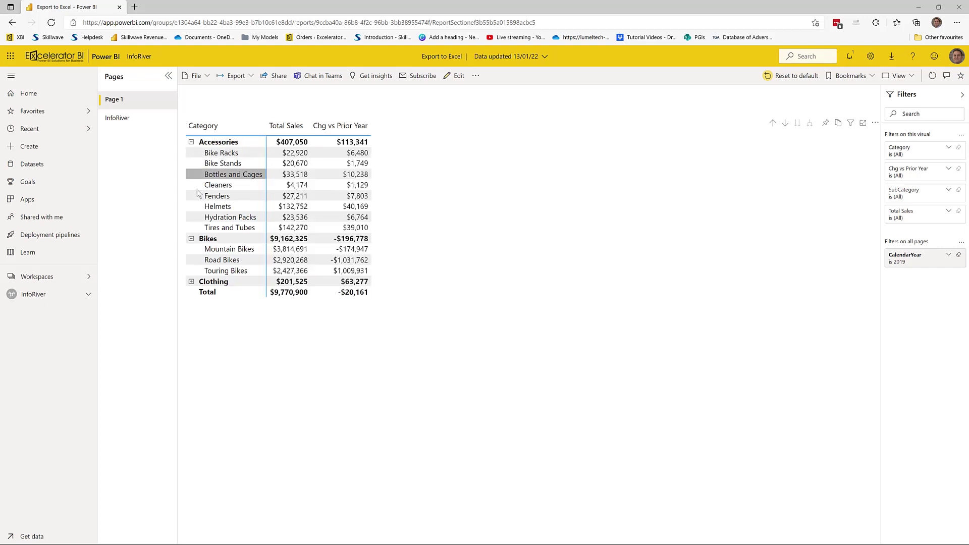
{"action": "left_click", "coordinate": [192, 282]}
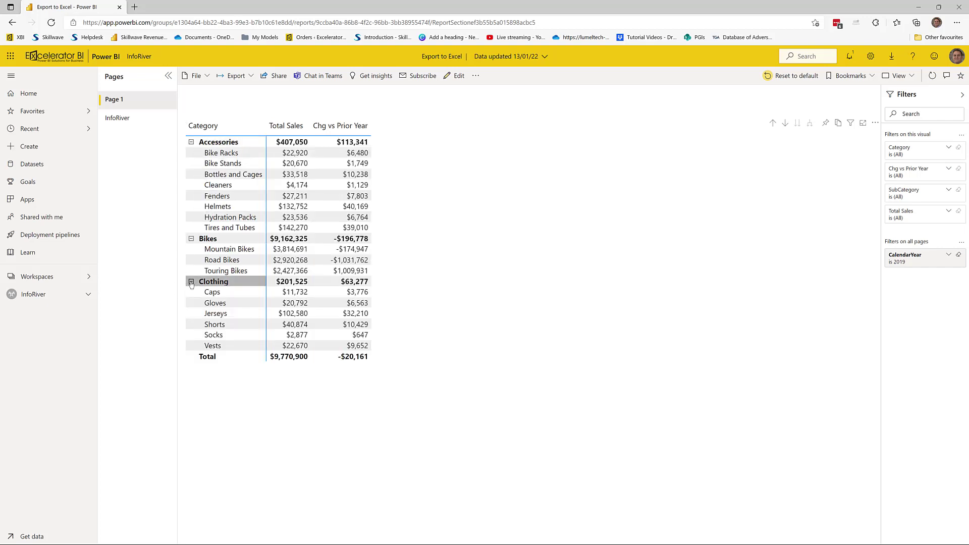
{"action": "left_click", "coordinate": [191, 282]}
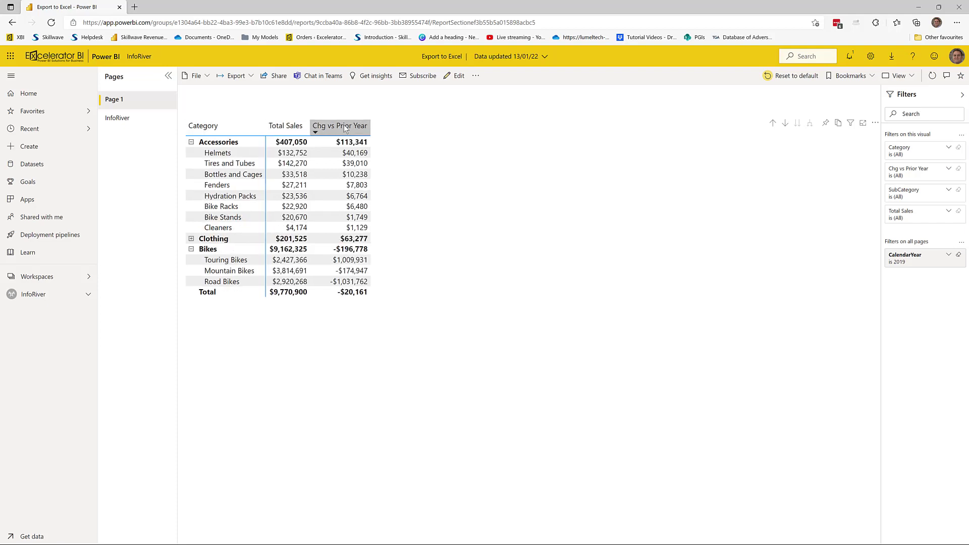
Edit the report and apply a color scale background to the Chg vs Prior Year values using conditional formatting.
{"action": "left_click", "coordinate": [459, 77]}
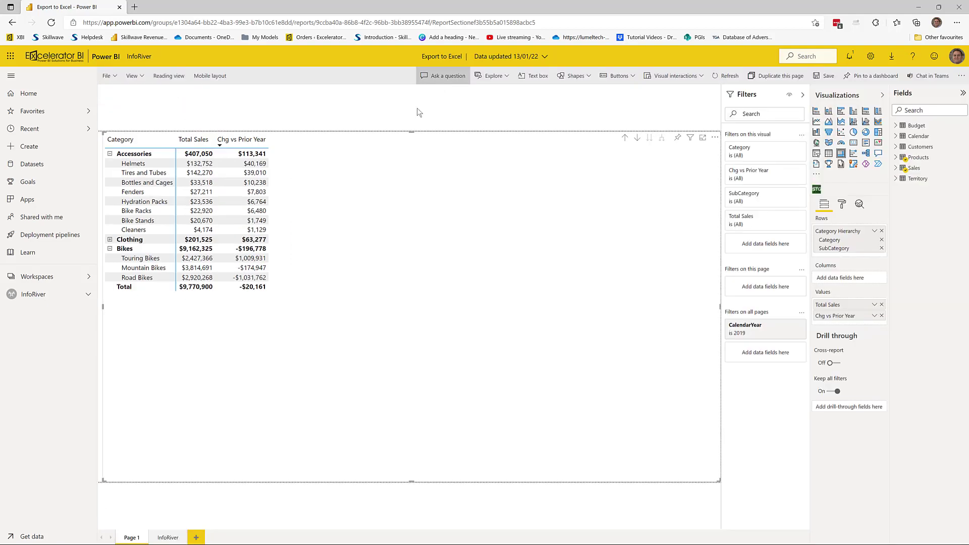
{"action": "left_click", "coordinate": [875, 317]}
{"action": "mouse_move", "coordinate": [829, 387]}
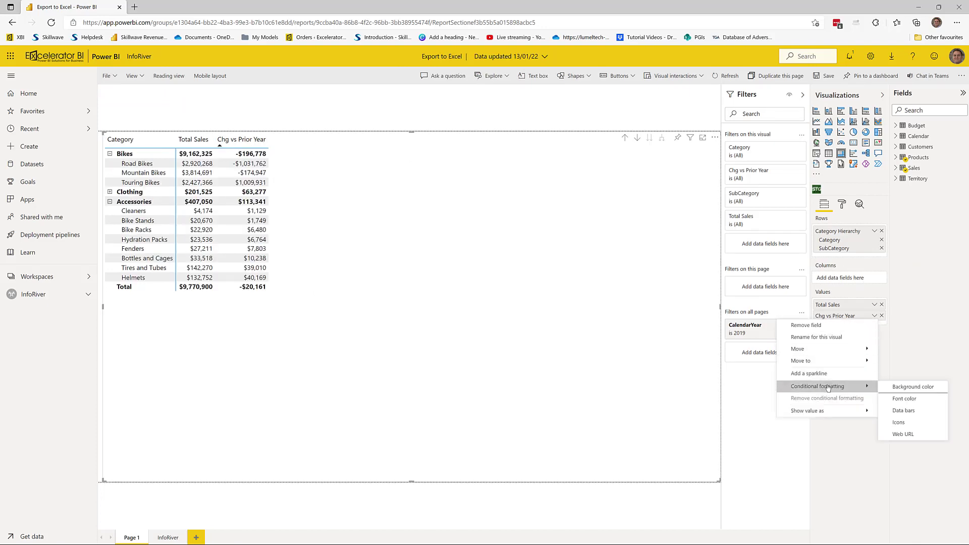
{"action": "left_click", "coordinate": [904, 388]}
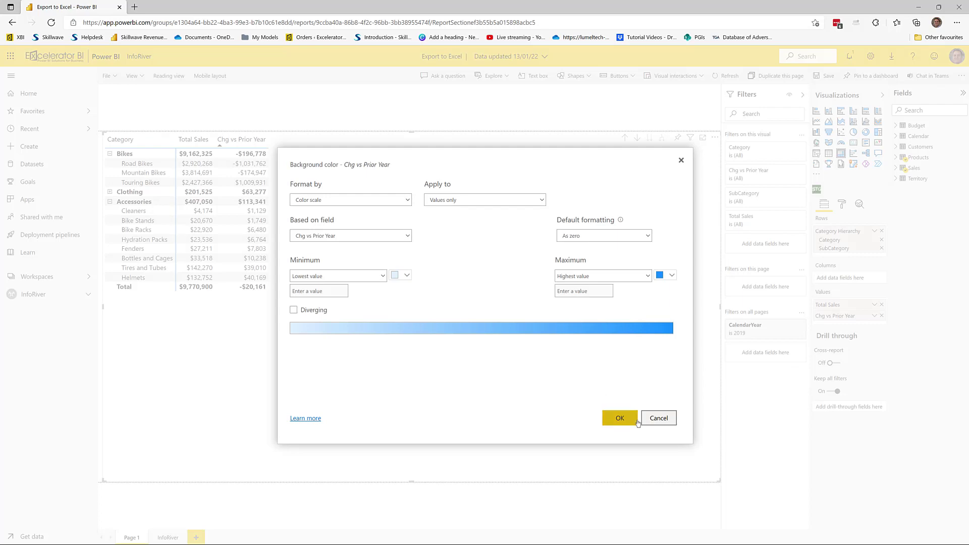
{"action": "left_click", "coordinate": [620, 419]}
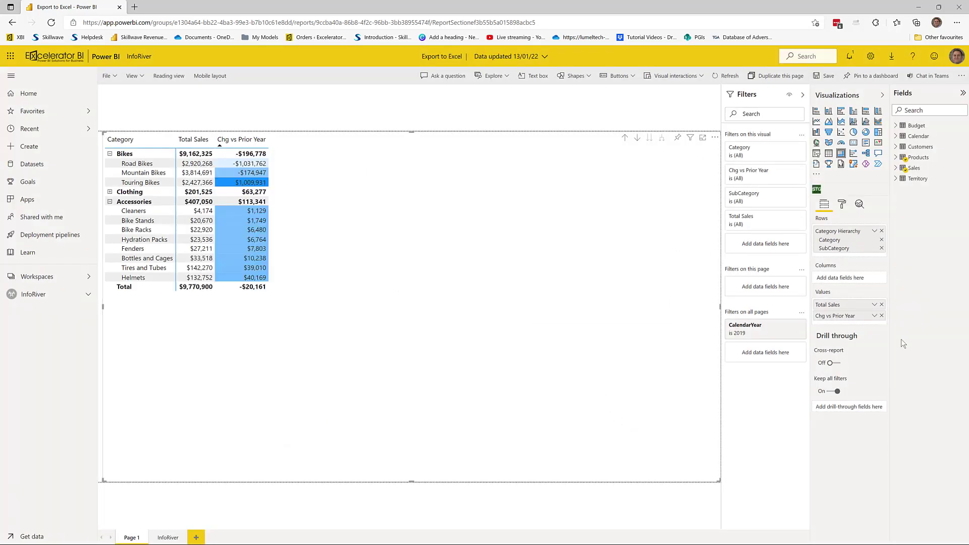
Return the report to reading view, saving the changes and dismissing the save notification.
{"action": "left_click", "coordinate": [168, 76]}
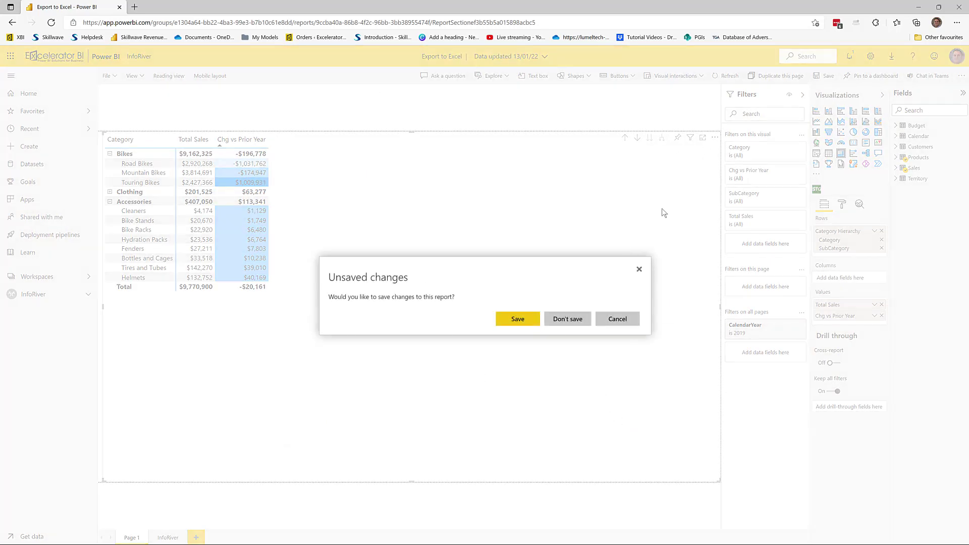
{"action": "left_click", "coordinate": [520, 321]}
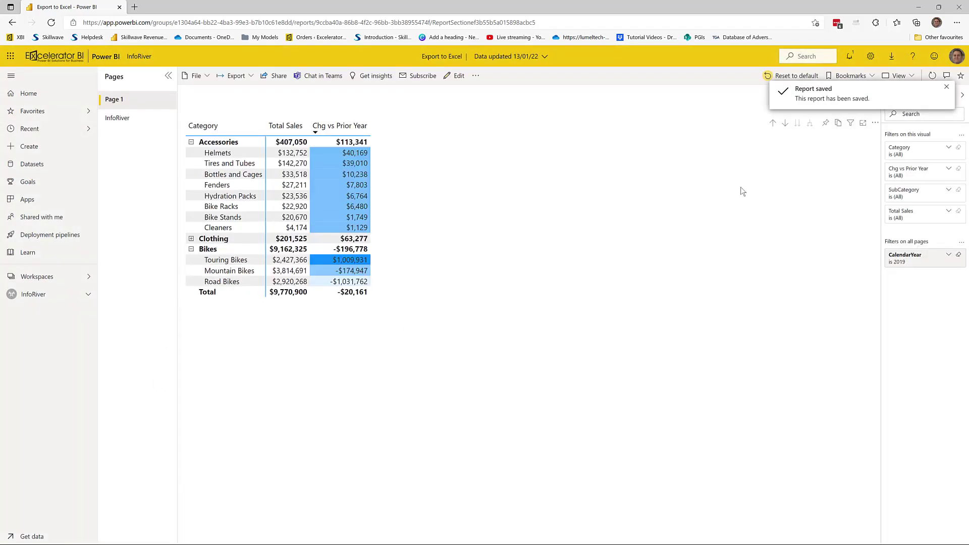
{"action": "left_click", "coordinate": [946, 88]}
Export the matrix as Data with current layout and open the downloaded data (2).xlsx in Excel.
{"action": "left_click", "coordinate": [876, 122]}
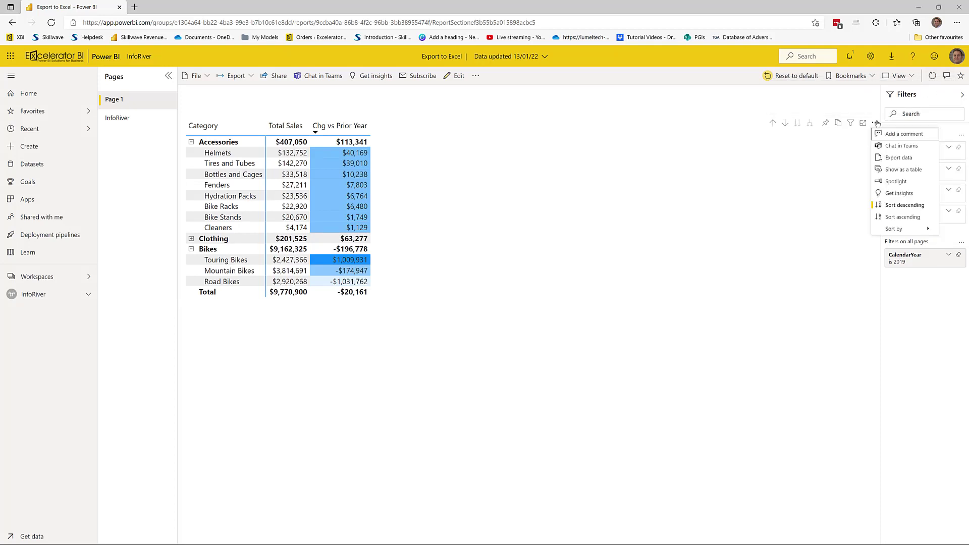
{"action": "left_click", "coordinate": [907, 161]}
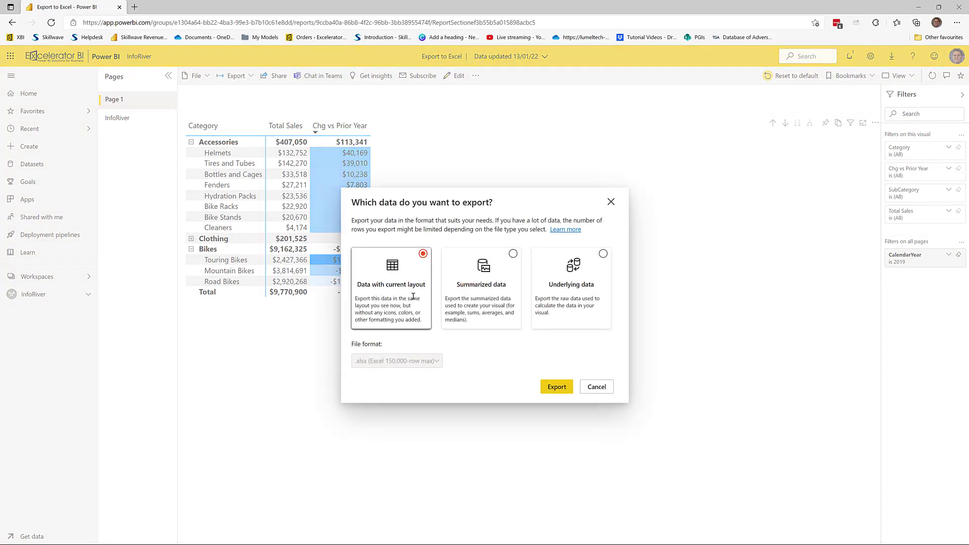
{"action": "left_click", "coordinate": [554, 386]}
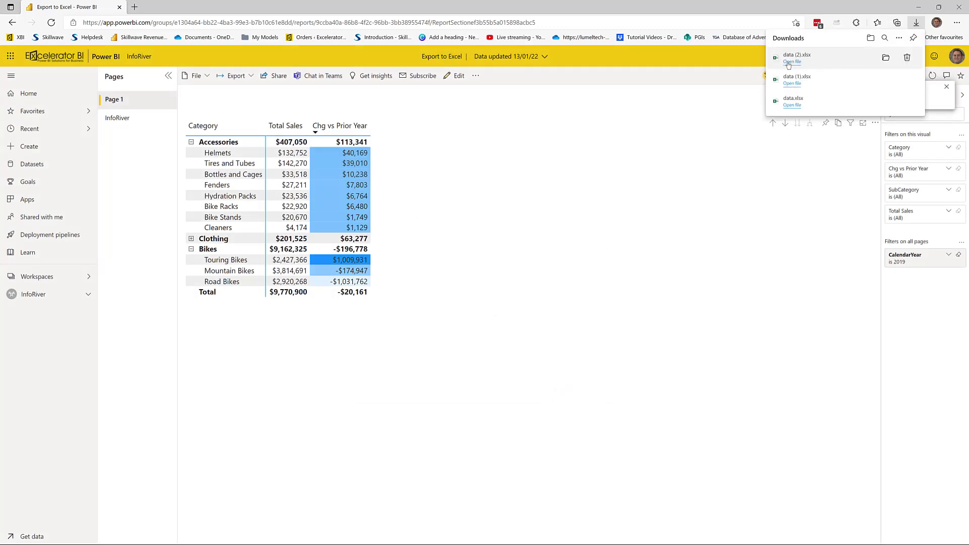
{"action": "left_click", "coordinate": [791, 62]}
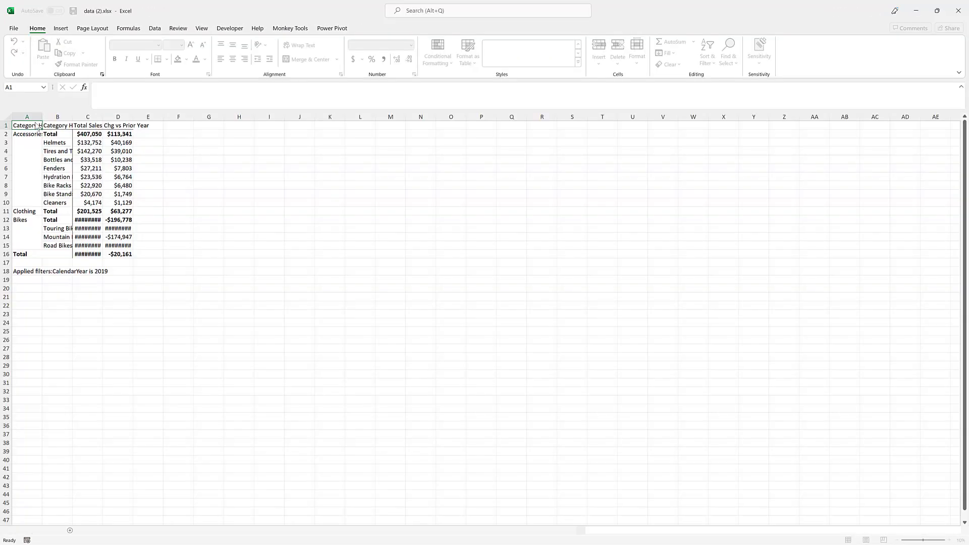
Auto-fit columns A to D in the exported workbook and place its enlarged window beside the report matrix.
{"action": "left_click_drag", "start_coordinate": [30, 116], "coordinate": [118, 117]}
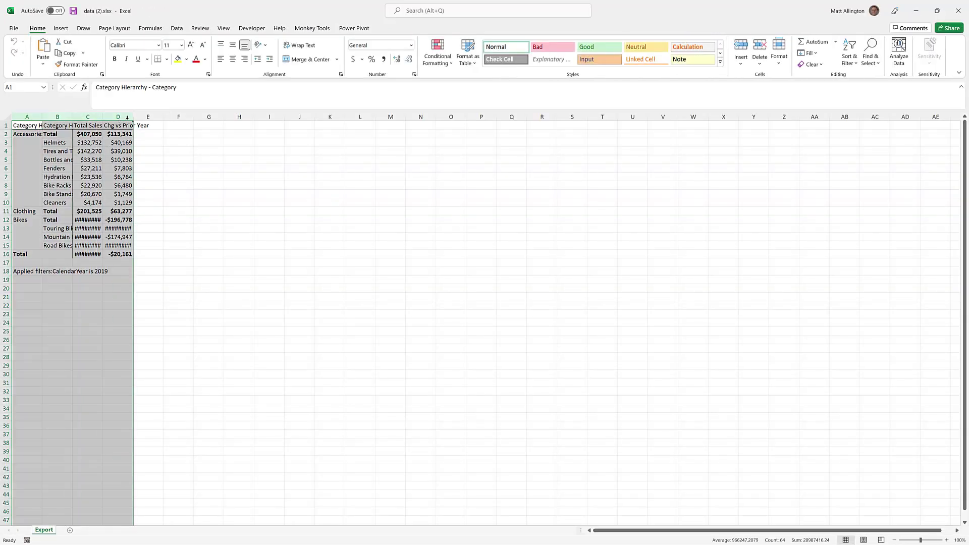
{"action": "double_click", "coordinate": [133, 117]}
{"action": "double_click", "coordinate": [268, 9]}
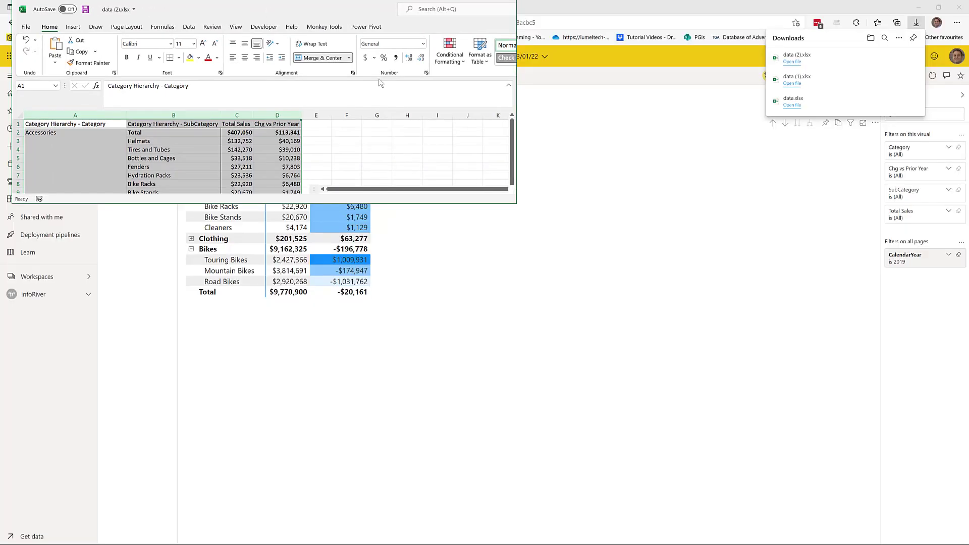
{"action": "left_click_drag", "start_coordinate": [267, 8], "coordinate": [752, 78]}
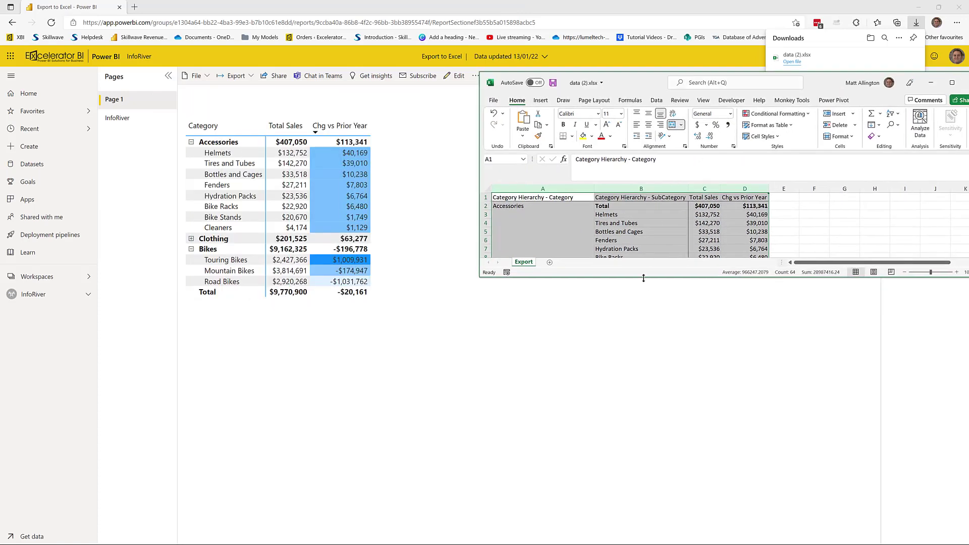
{"action": "left_click_drag", "start_coordinate": [650, 369], "coordinate": [651, 384]}
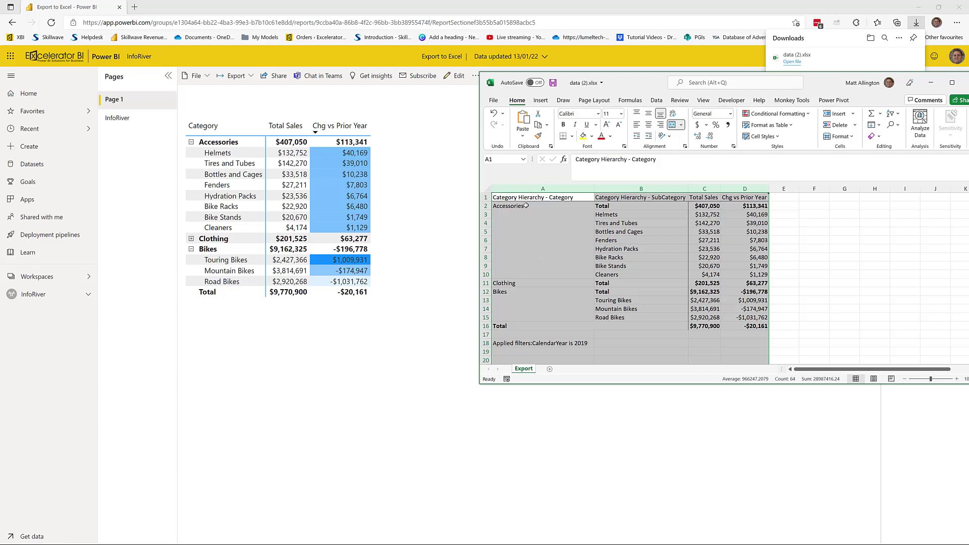
Check the collapsed Clothing category and its Total row in the exported sheet against the report matrix.
{"action": "left_click", "coordinate": [514, 281]}
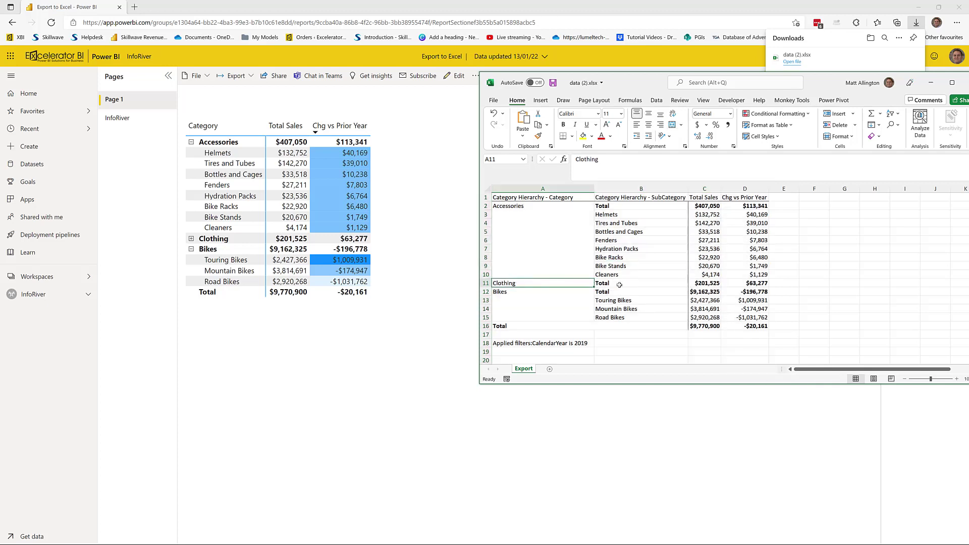
{"action": "left_click", "coordinate": [615, 284]}
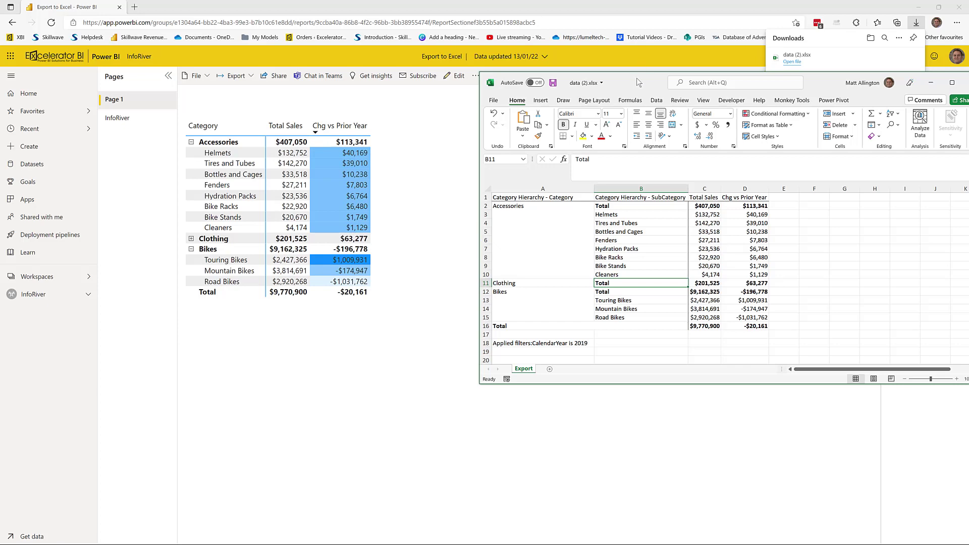
{"action": "left_click_drag", "start_coordinate": [637, 78], "coordinate": [471, 83]}
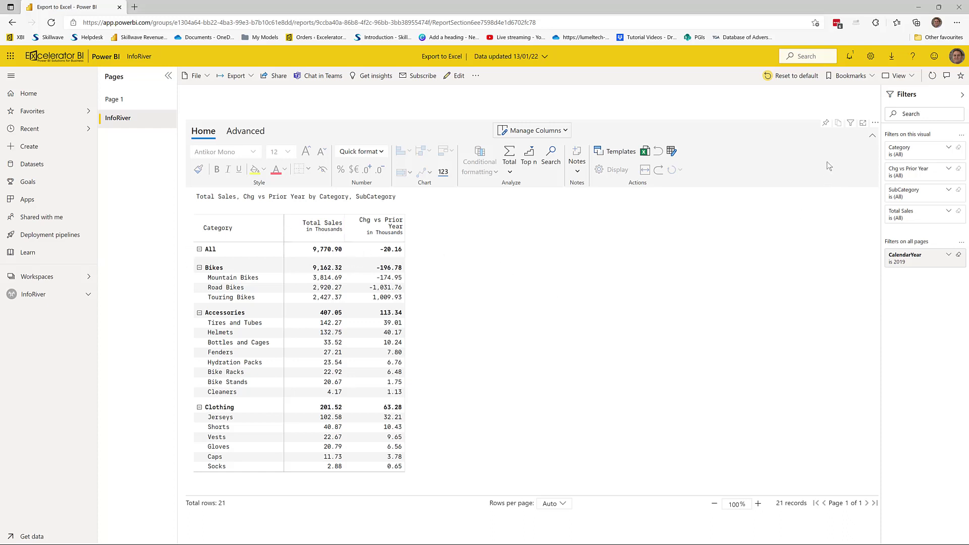
Check the InfoRiver matrix visual's own options for the built-in Export data command, then dismiss them.
{"action": "left_click", "coordinate": [876, 124]}
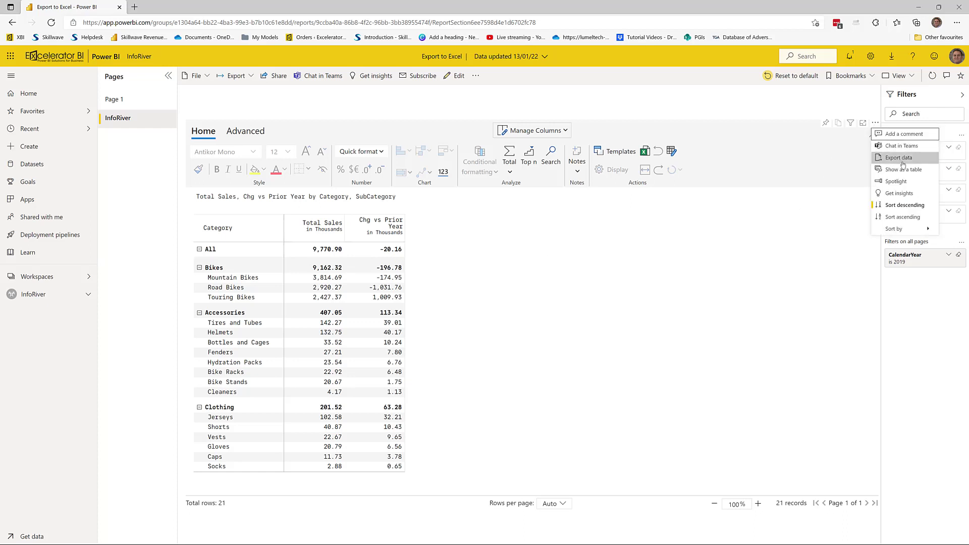
{"action": "left_click", "coordinate": [765, 254]}
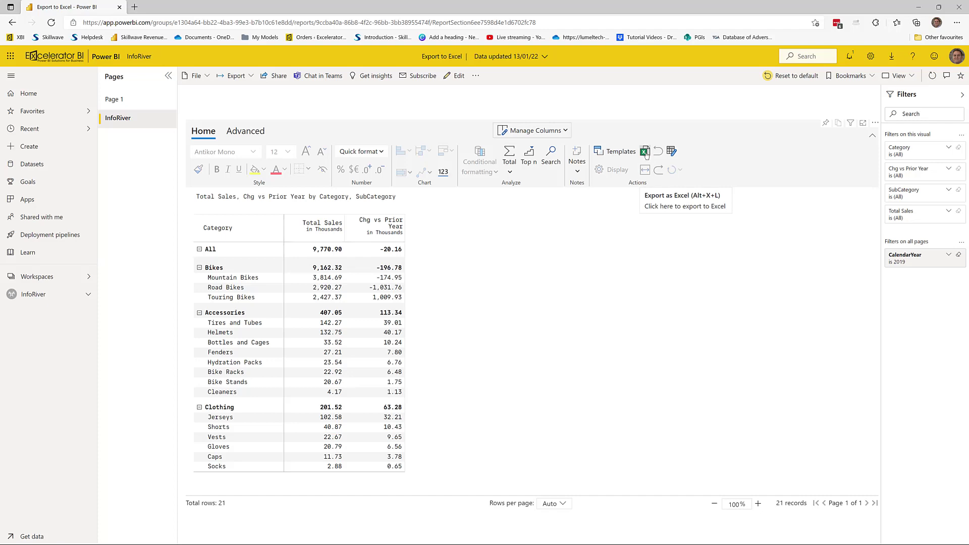
Open the report for editing and return to reading view without saving the changes.
{"action": "left_click", "coordinate": [459, 76]}
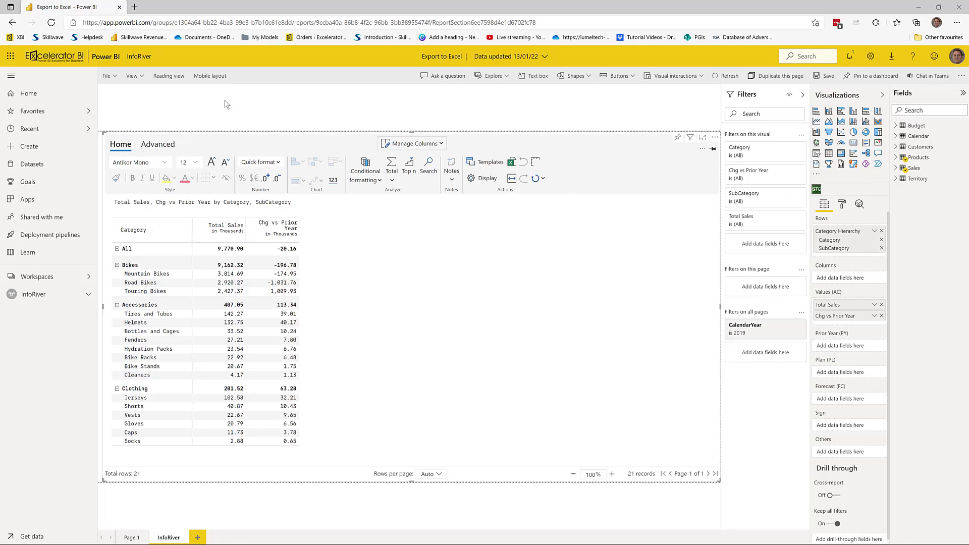
{"action": "left_click", "coordinate": [169, 76]}
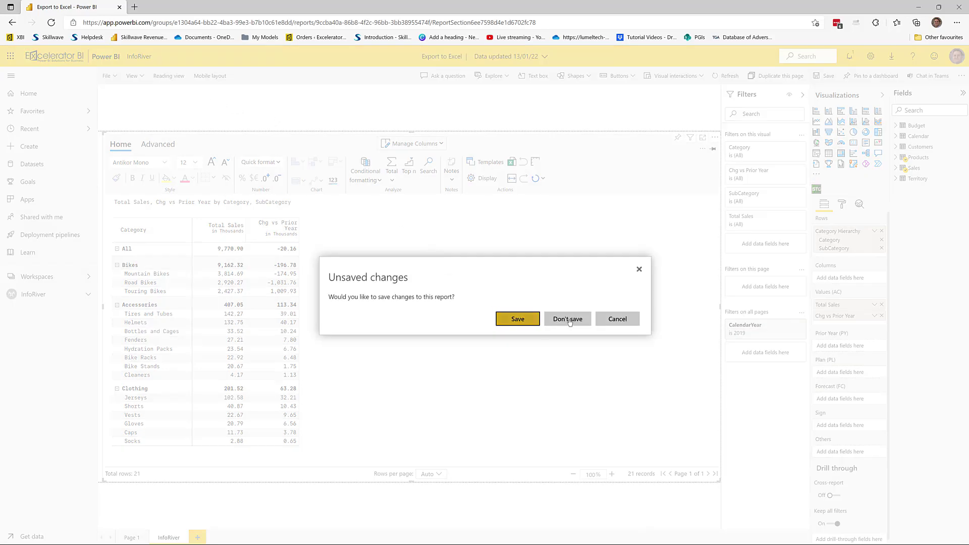
{"action": "left_click", "coordinate": [560, 319]}
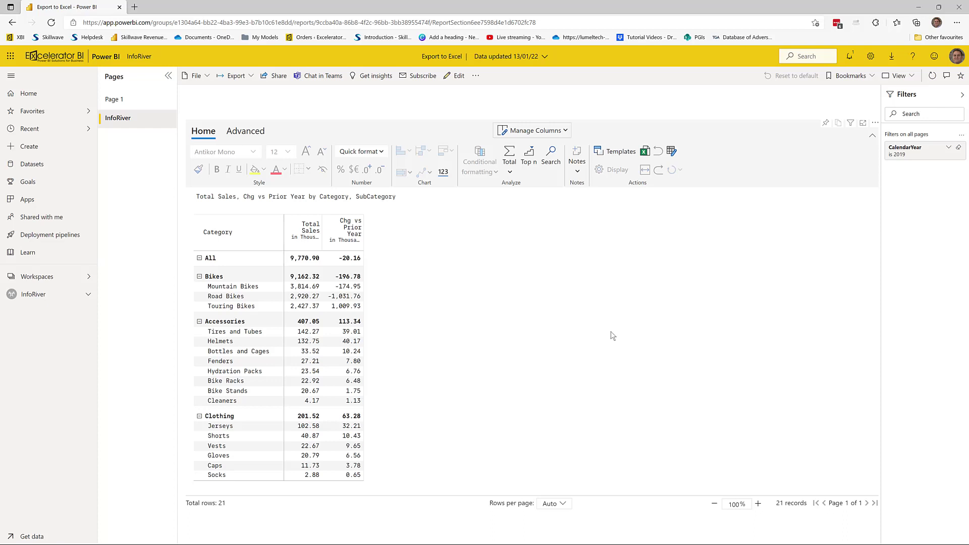
{"action": "left_click", "coordinate": [612, 334]}
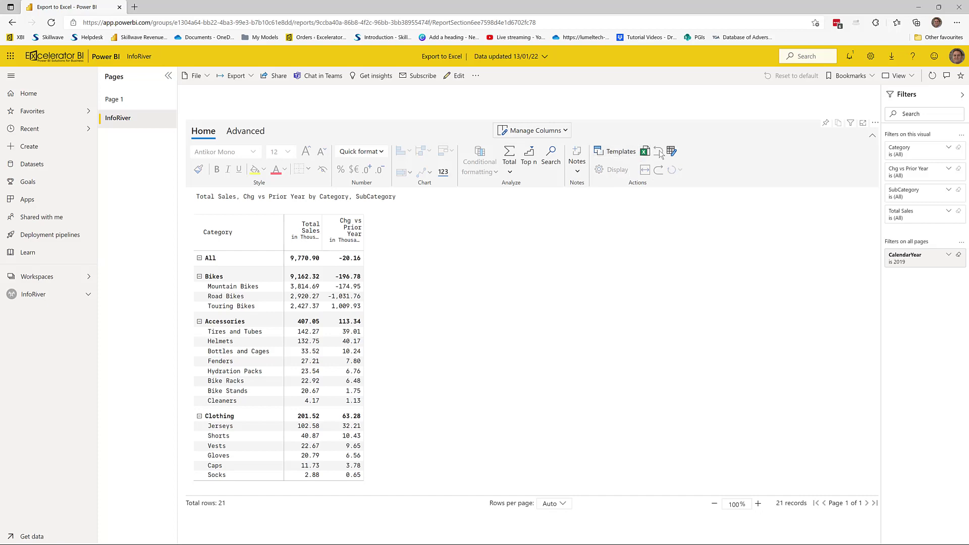
Disable the Home Tab's Actions group in the InfoRiver visual's Reading view access settings, and return the saved report to reading view.
{"action": "left_click", "coordinate": [458, 76]}
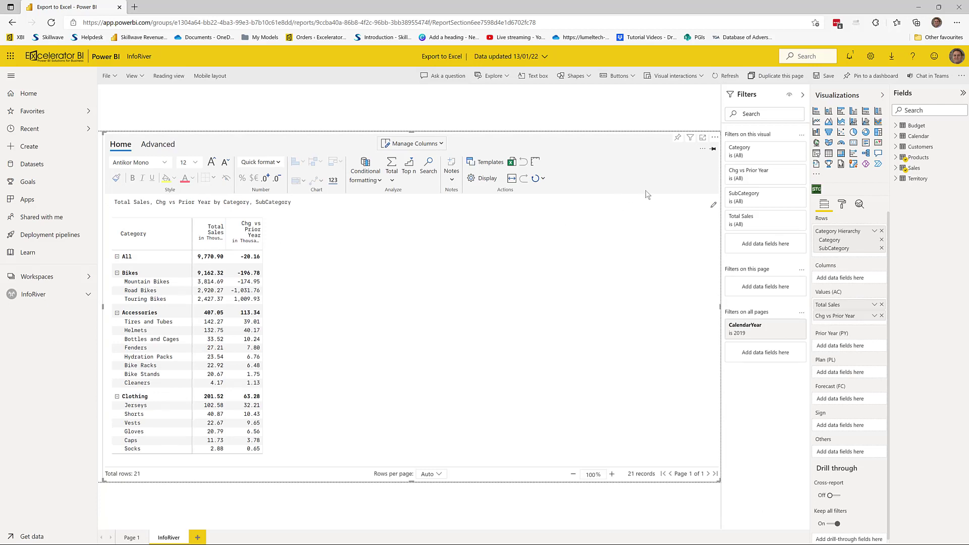
{"action": "left_click", "coordinate": [703, 149]}
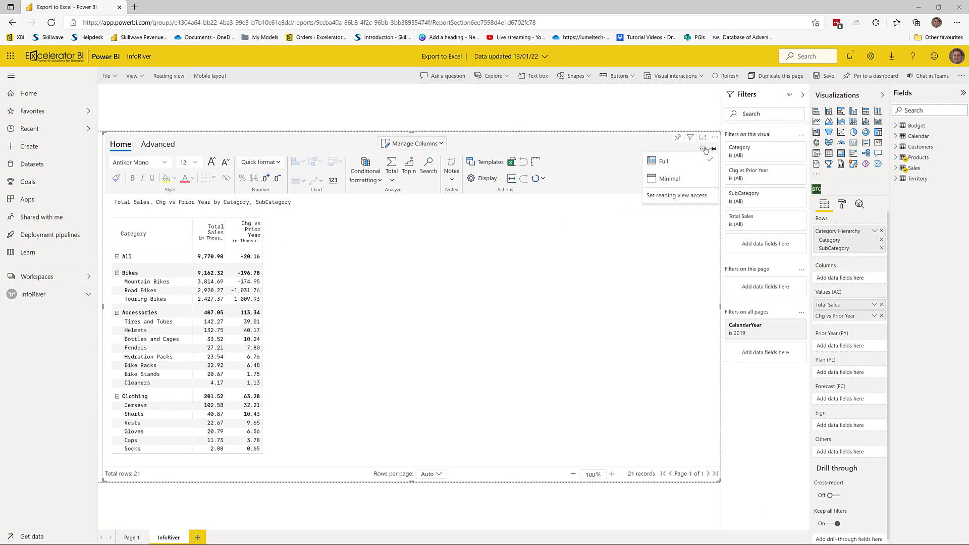
{"action": "left_click", "coordinate": [671, 197]}
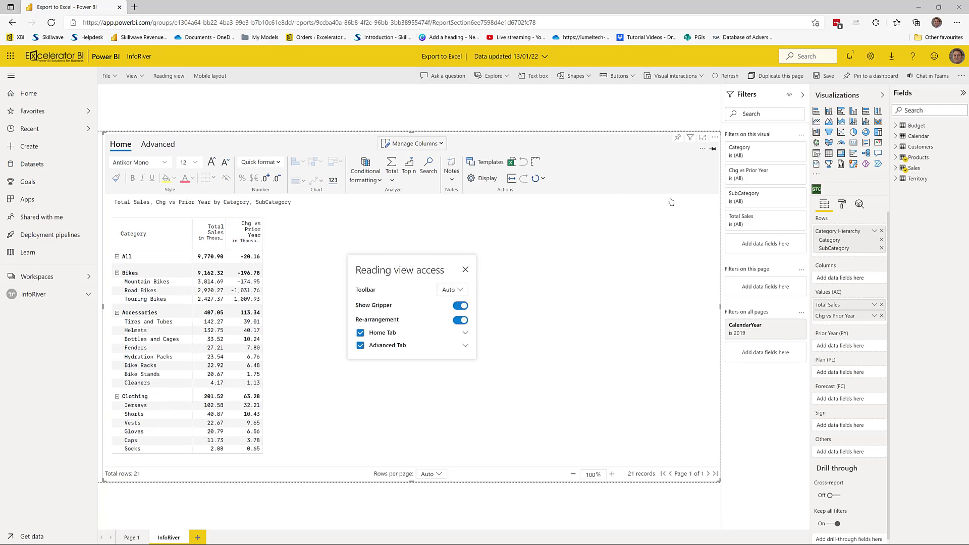
{"action": "left_click", "coordinate": [465, 334]}
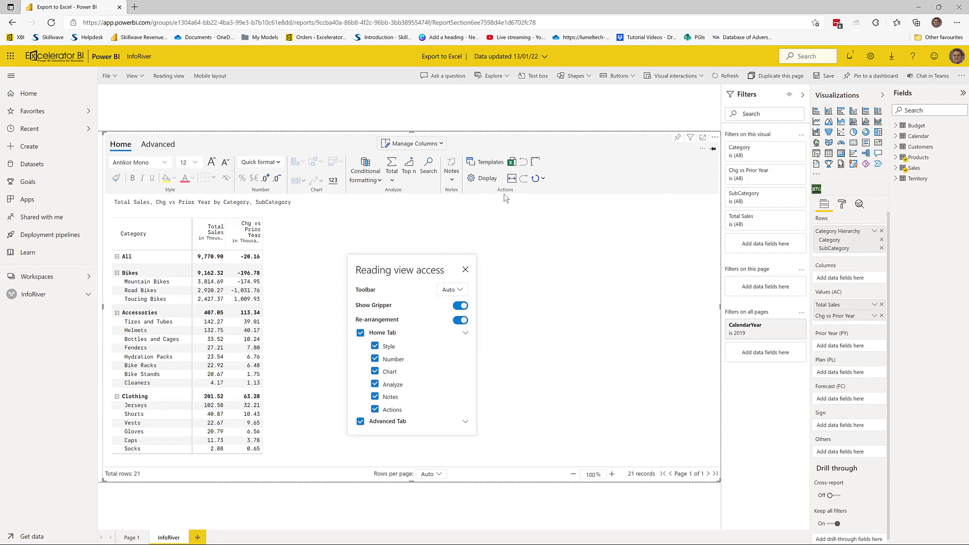
{"action": "left_click", "coordinate": [375, 409]}
{"action": "left_click", "coordinate": [466, 269]}
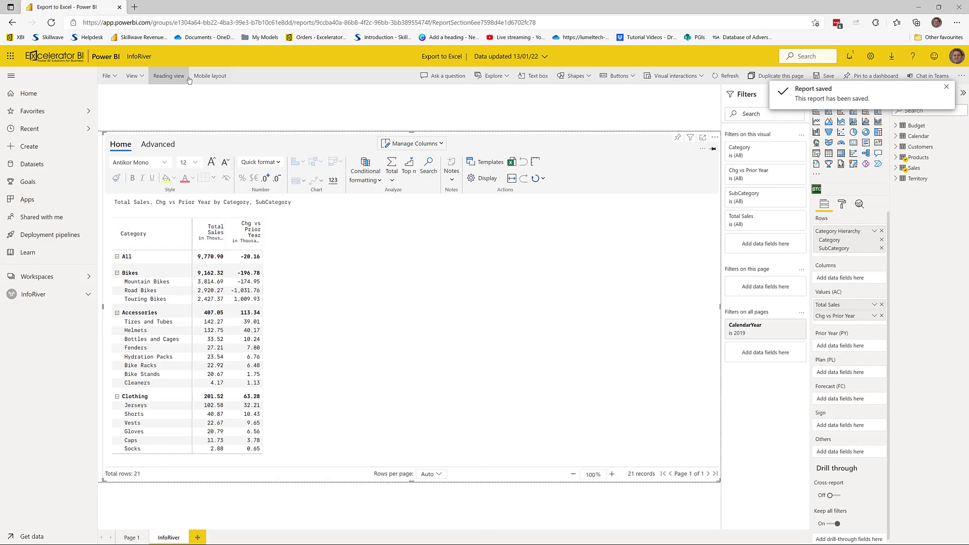
{"action": "left_click", "coordinate": [170, 76]}
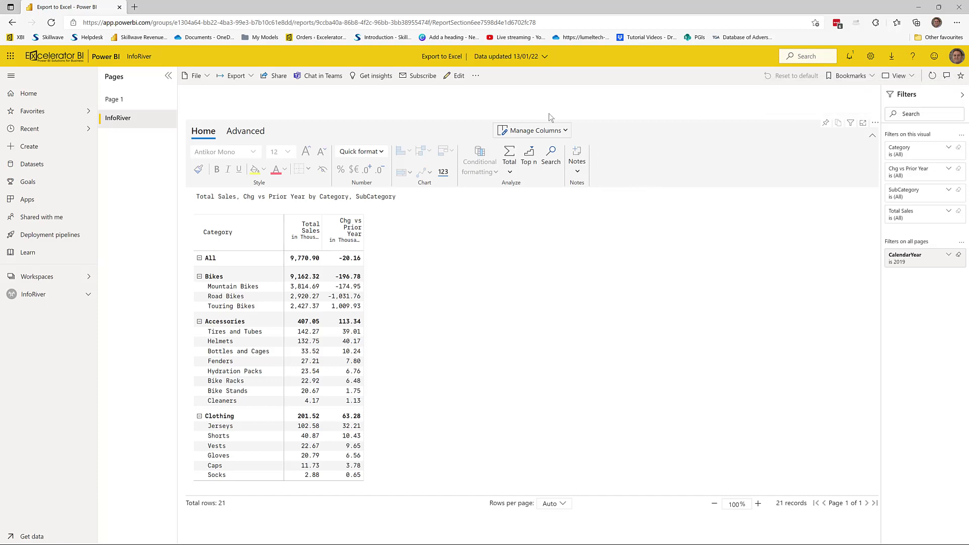
Return to editing the report, open the InfoRiver visual's Reading view access settings, and save the report.
{"action": "left_click", "coordinate": [457, 76]}
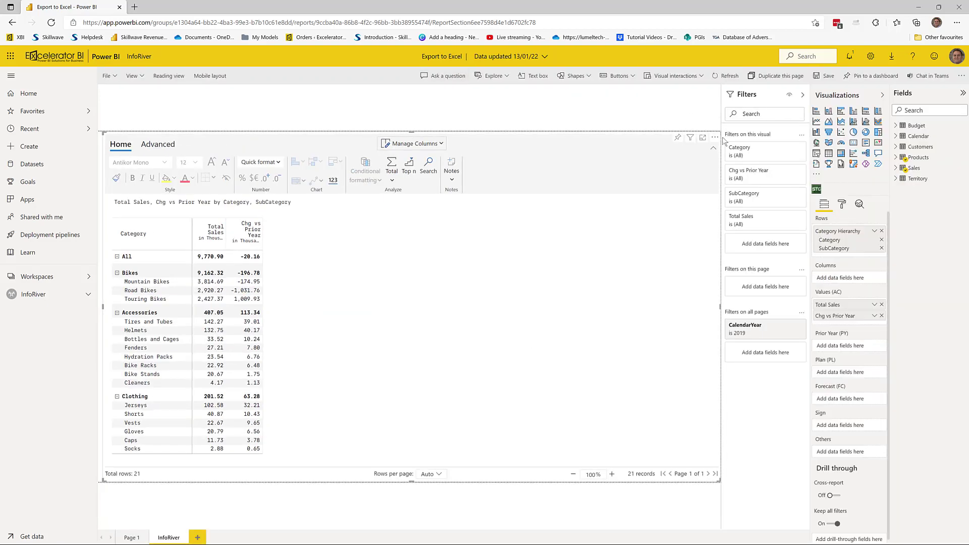
{"action": "left_click", "coordinate": [703, 148]}
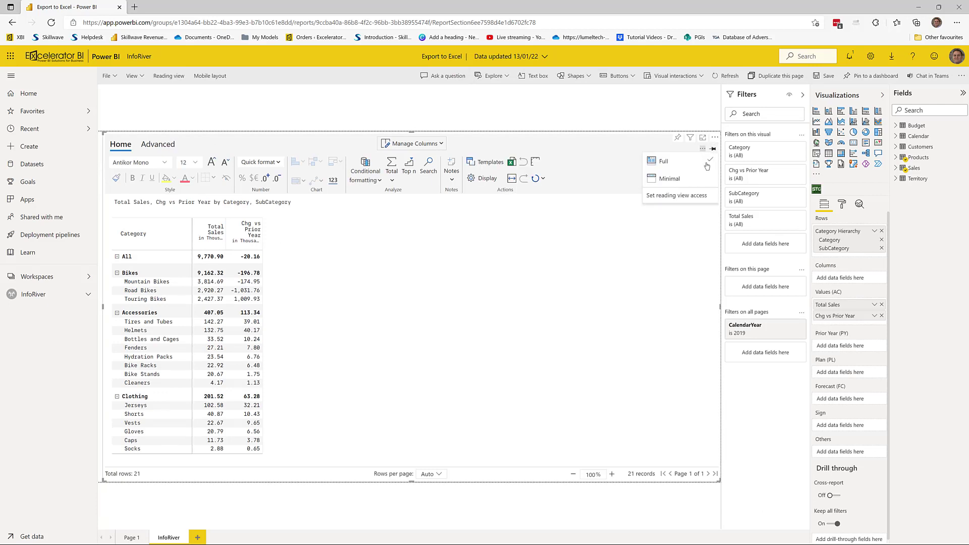
{"action": "left_click", "coordinate": [684, 196]}
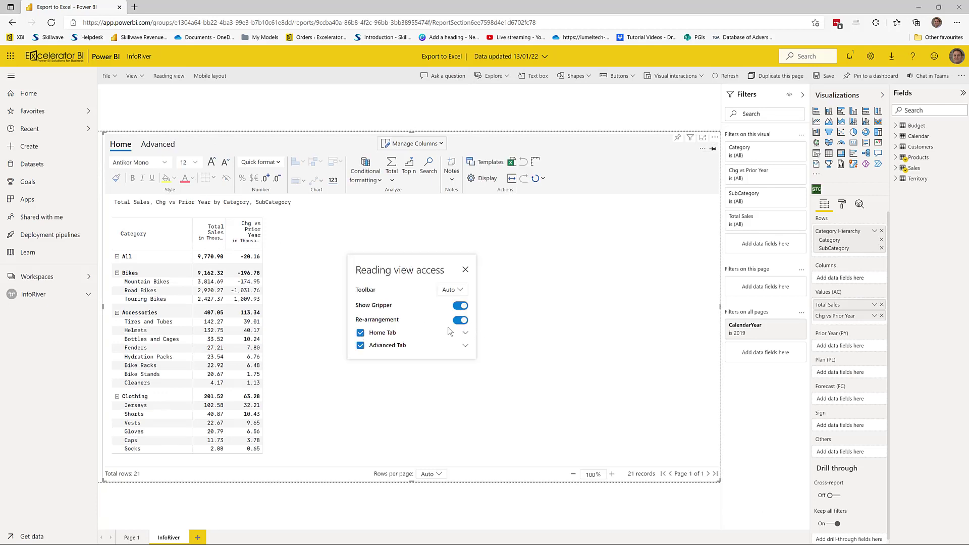
{"action": "left_click", "coordinate": [823, 77]}
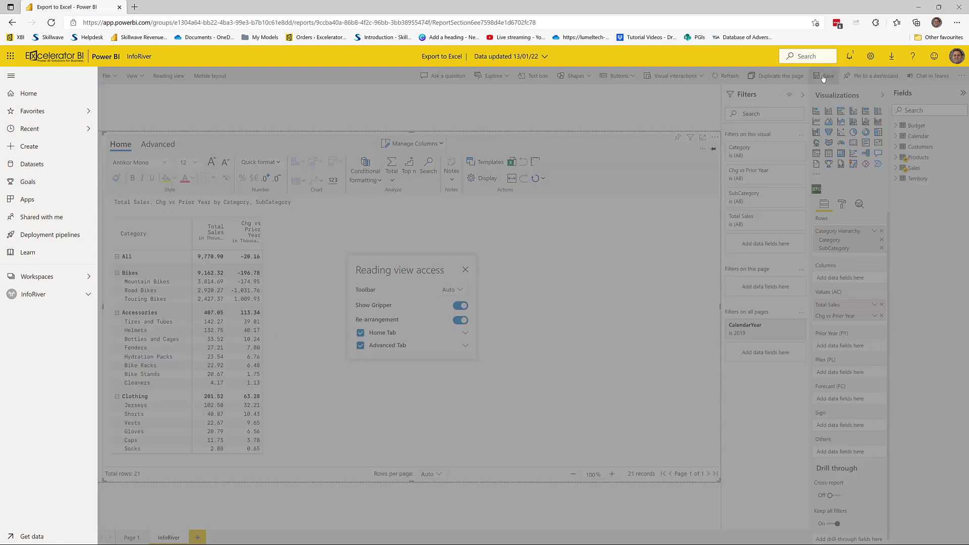
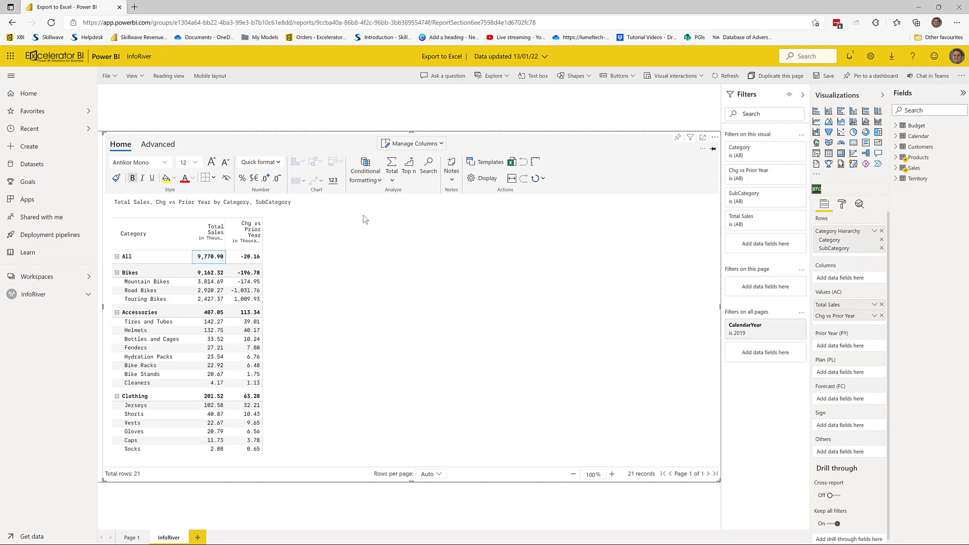
Create a conditional formatting rule that shades the Total Sales values' background with a sequential five-band Color Scale.
{"action": "left_click", "coordinate": [376, 181]}
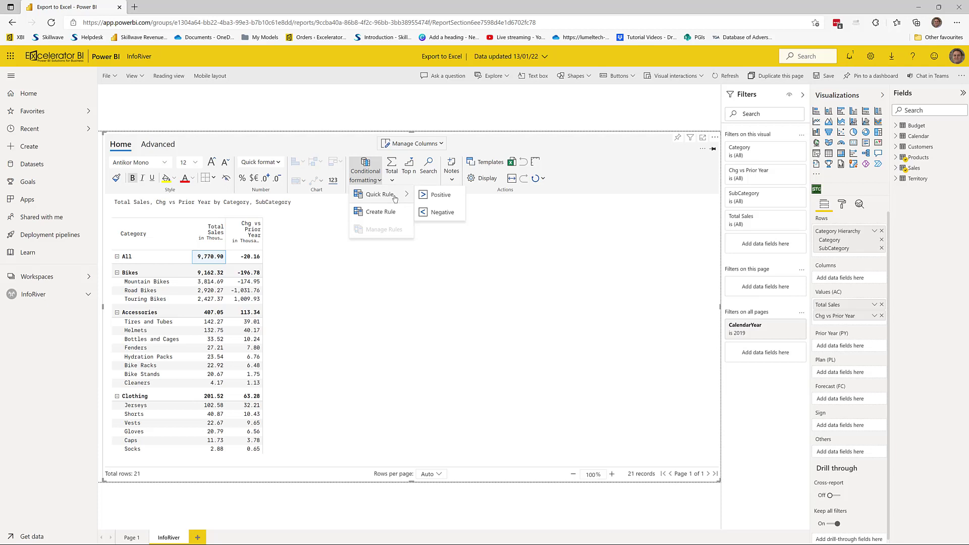
{"action": "left_click", "coordinate": [393, 216]}
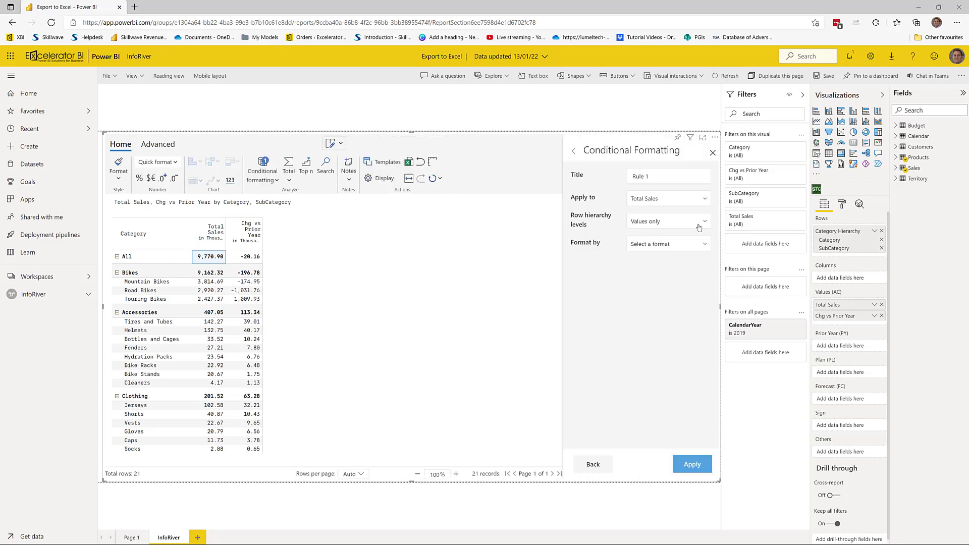
{"action": "left_click", "coordinate": [657, 246]}
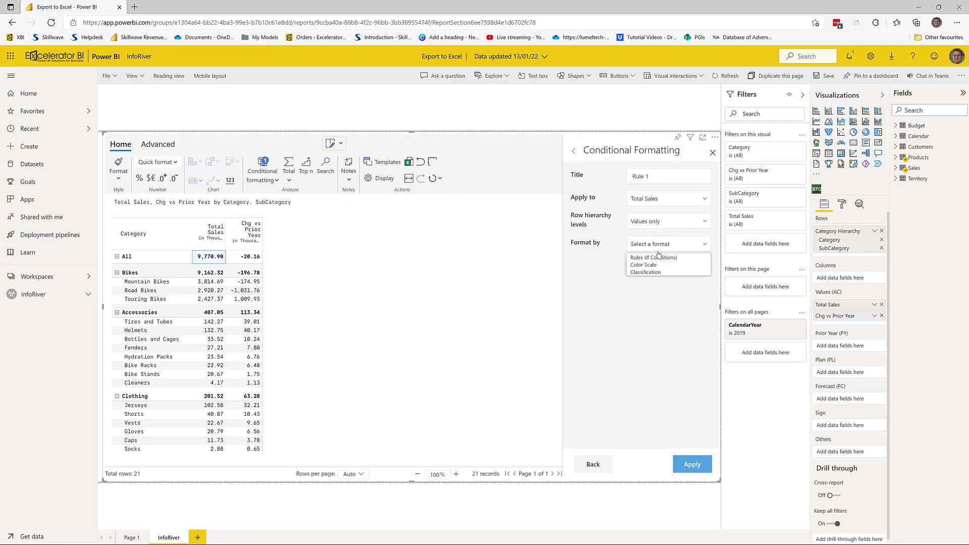
{"action": "left_click", "coordinate": [657, 271]}
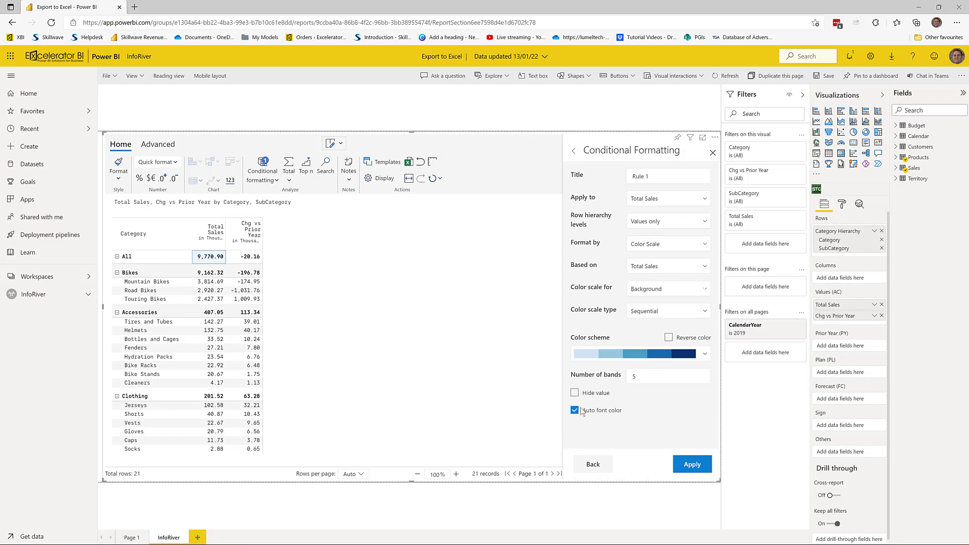
{"action": "left_click", "coordinate": [701, 467]}
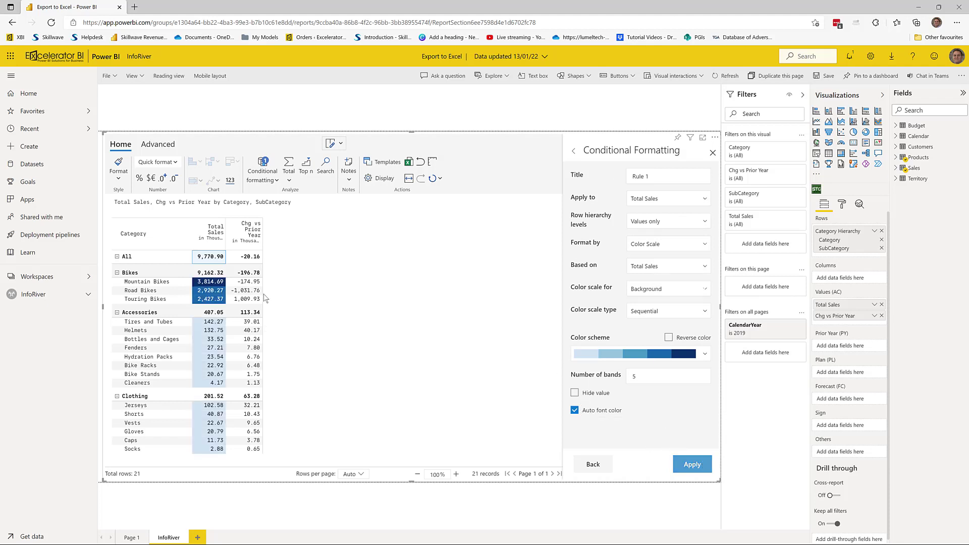
{"action": "left_click", "coordinate": [713, 152]}
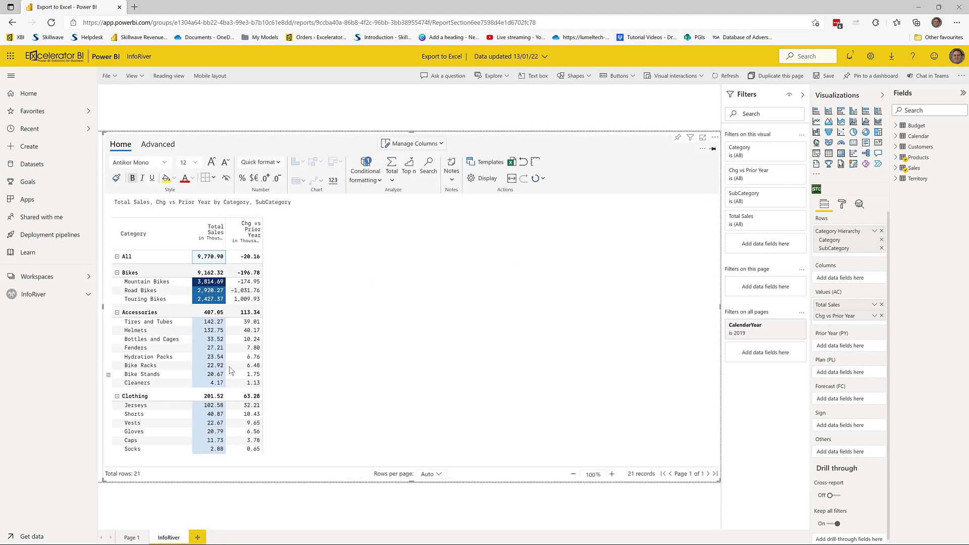
Apply the Negative quick conditional formatting rule to the Chg vs Prior Year column.
{"action": "left_click", "coordinate": [251, 258]}
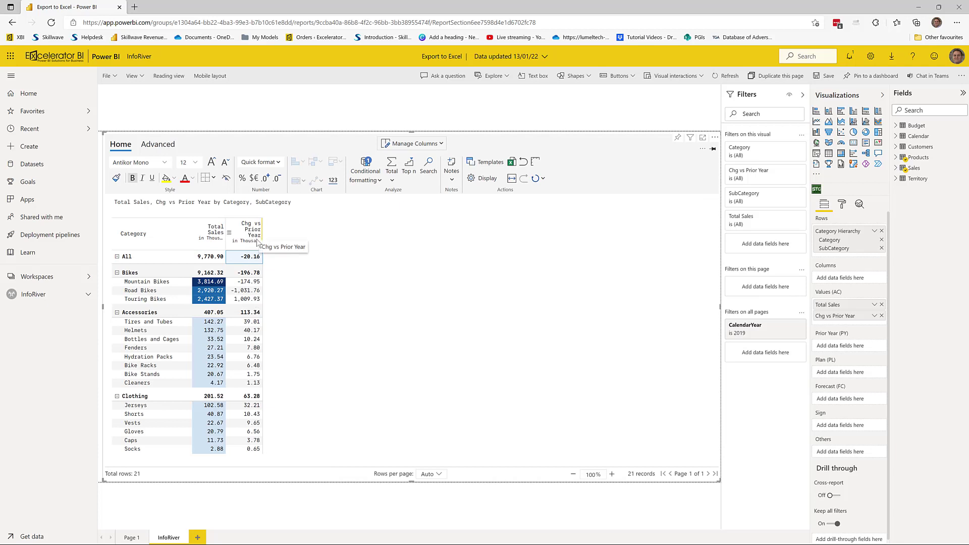
{"action": "left_click", "coordinate": [371, 178]}
{"action": "mouse_move", "coordinate": [386, 195]}
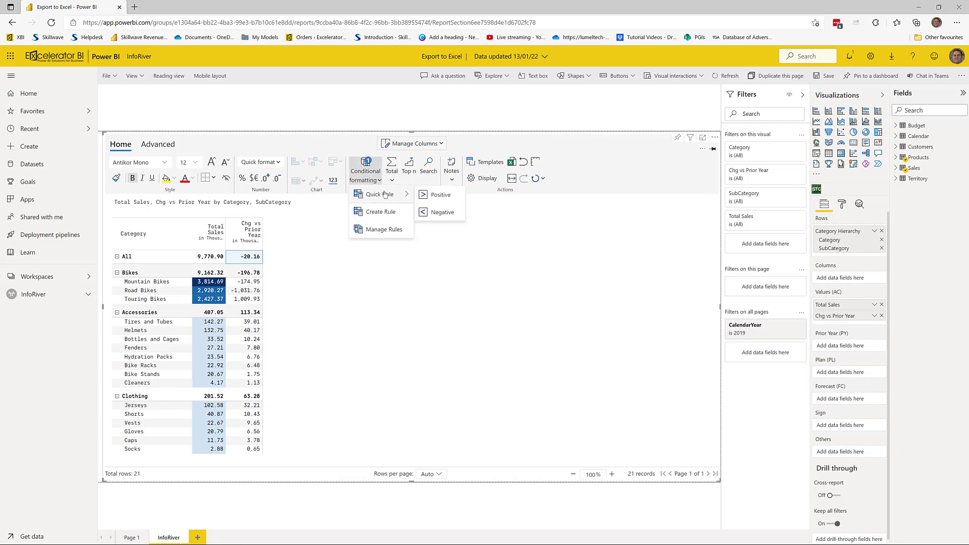
{"action": "left_click", "coordinate": [443, 212]}
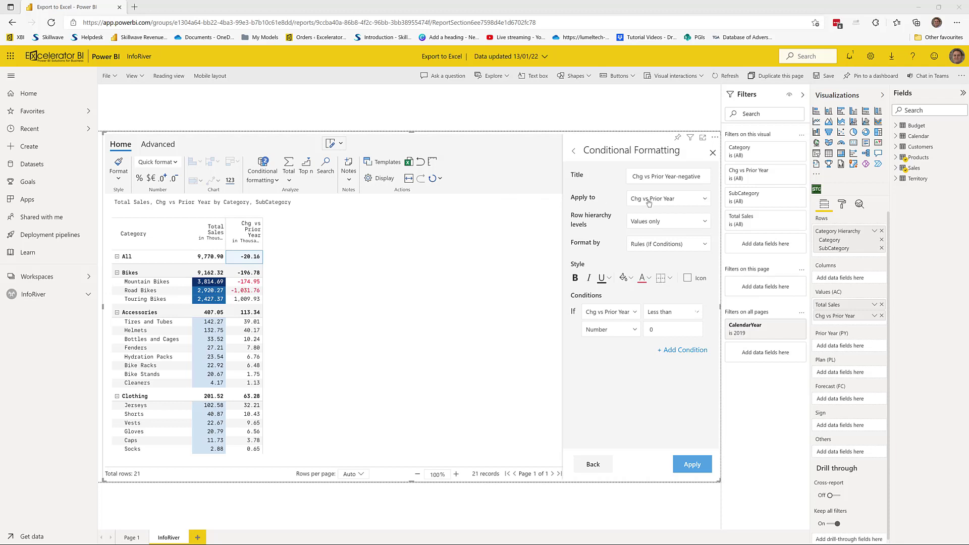
Set the negative rule's row hierarchy levels to Values and Totals, and close the conditional formatting settings.
{"action": "left_click", "coordinate": [647, 222]}
{"action": "left_click", "coordinate": [650, 242]}
{"action": "left_click", "coordinate": [649, 227]}
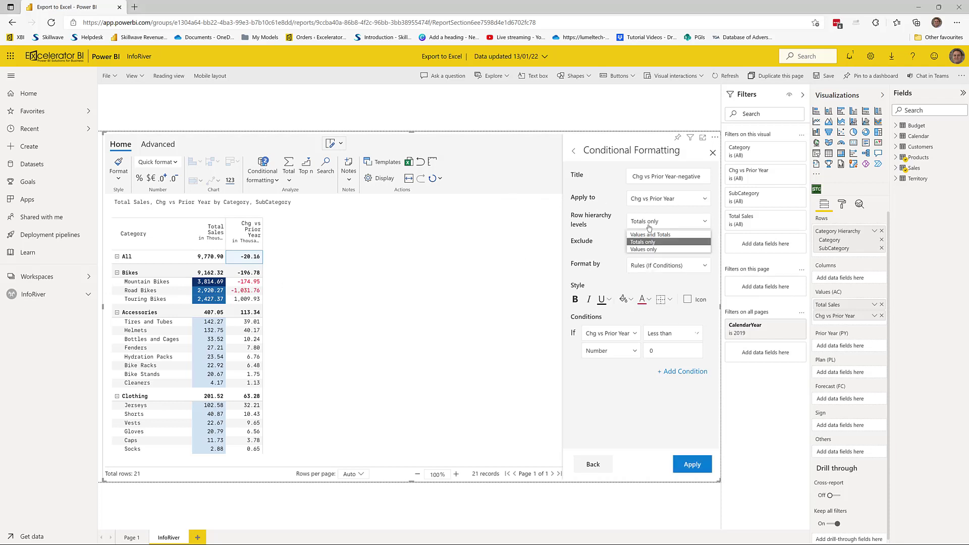
{"action": "left_click", "coordinate": [654, 235]}
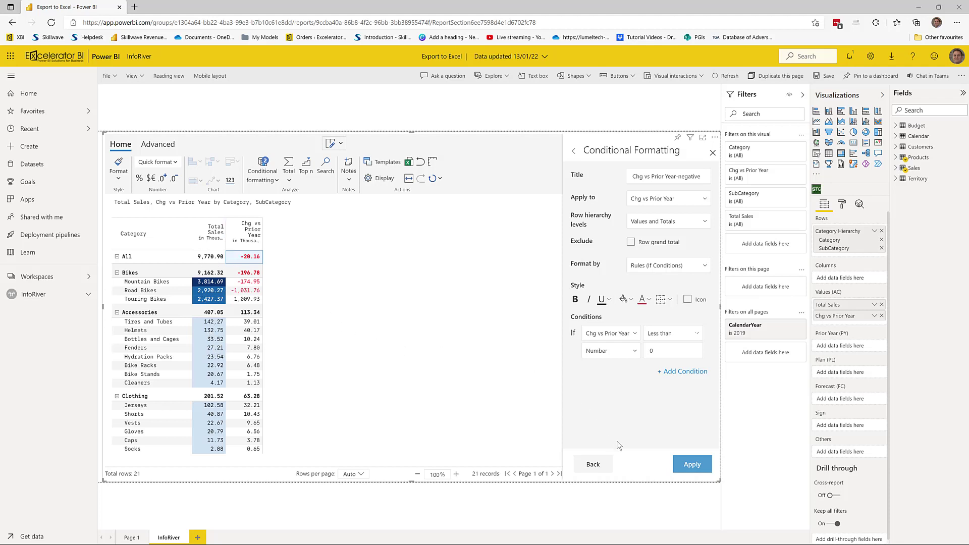
{"action": "left_click", "coordinate": [713, 153]}
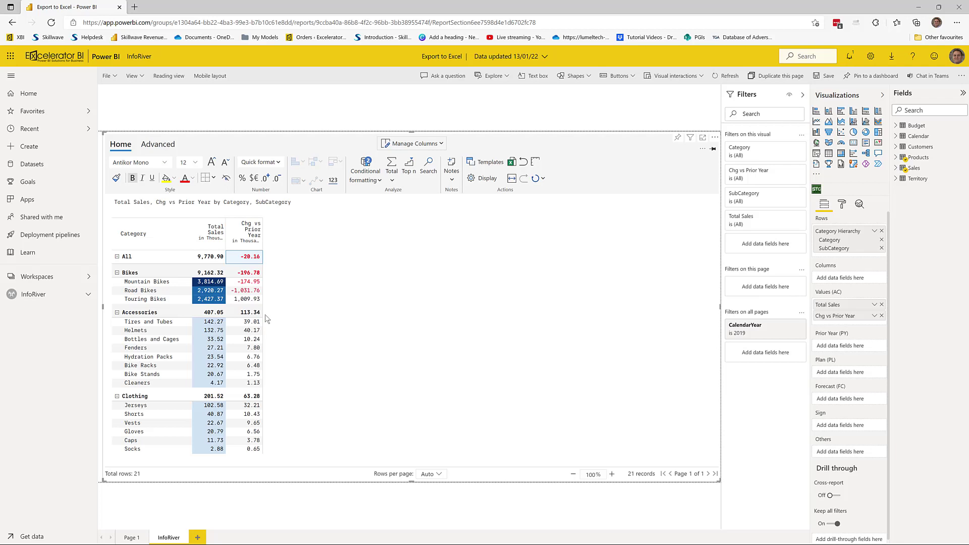
Add the note "good sales here" to the Touring Bikes cell in the Chg vs Prior Year column.
{"action": "left_click", "coordinate": [246, 301]}
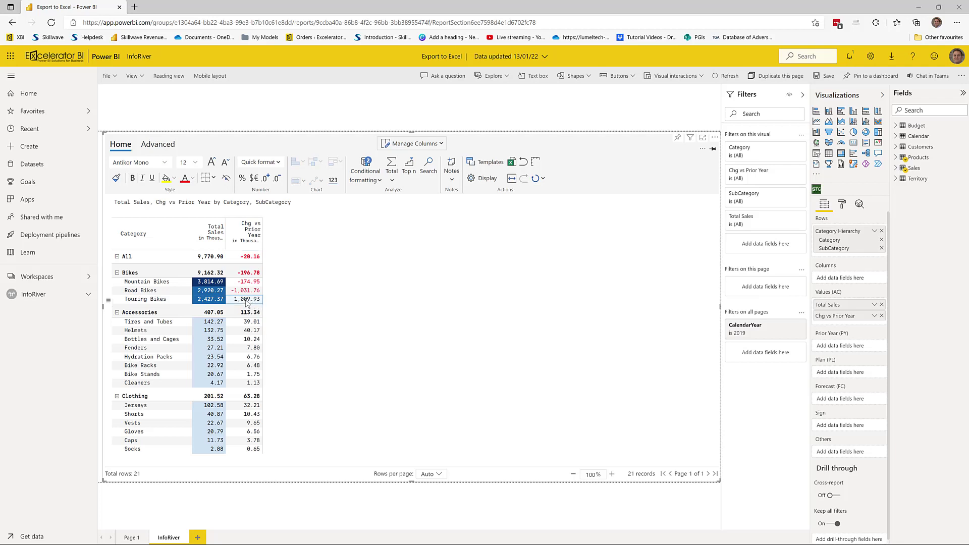
{"action": "left_click", "coordinate": [453, 182]}
{"action": "left_click", "coordinate": [480, 197]}
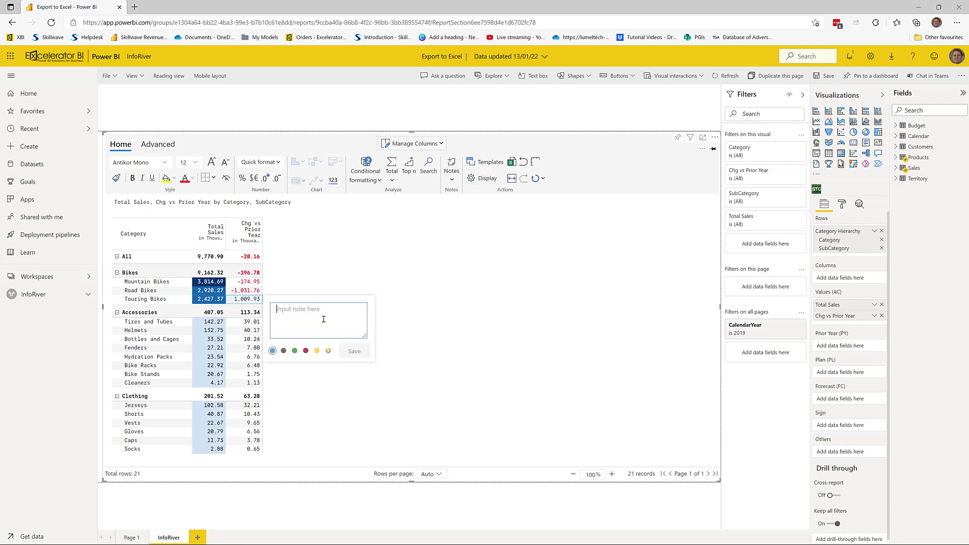
{"action": "type", "text": "good sales here"}
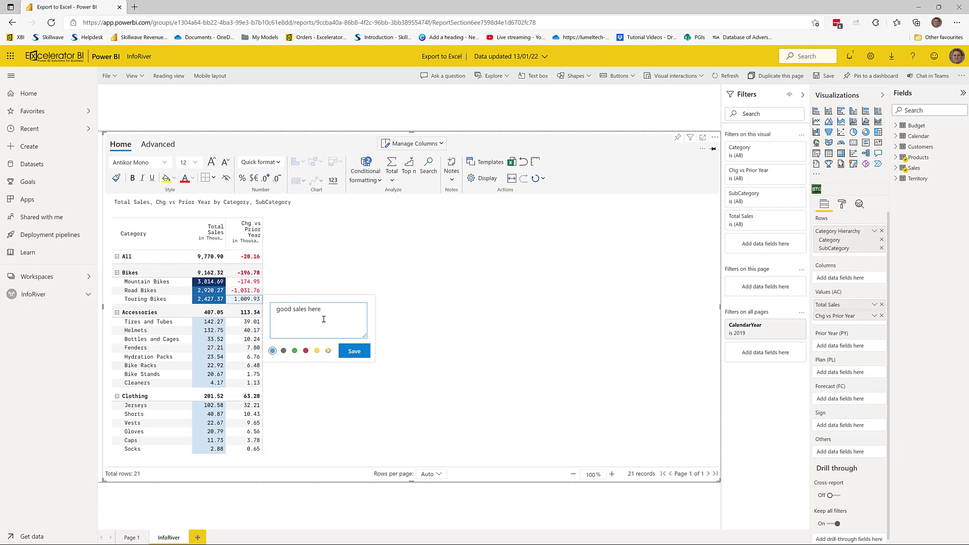
{"action": "left_click", "coordinate": [355, 352]}
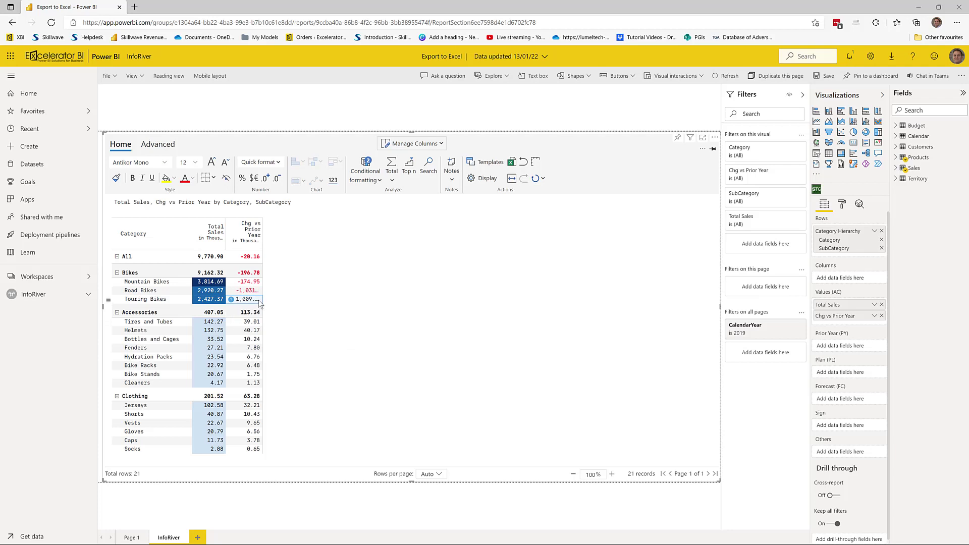
{"action": "mouse_move", "coordinate": [233, 300]}
Show the cell notes as a footnote below the matrix, and turn the footnote off again.
{"action": "left_click", "coordinate": [451, 179]}
{"action": "left_click", "coordinate": [480, 214]}
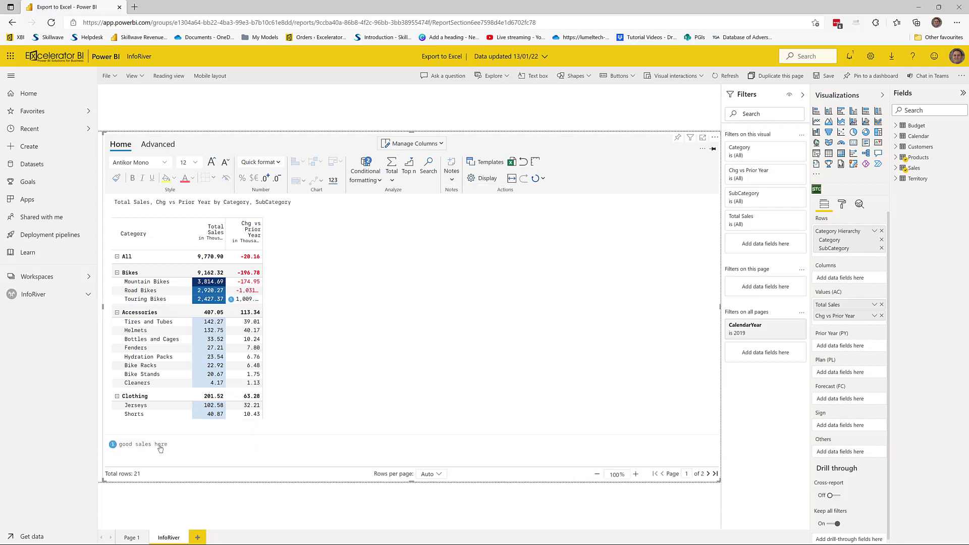
{"action": "left_click", "coordinate": [452, 179]}
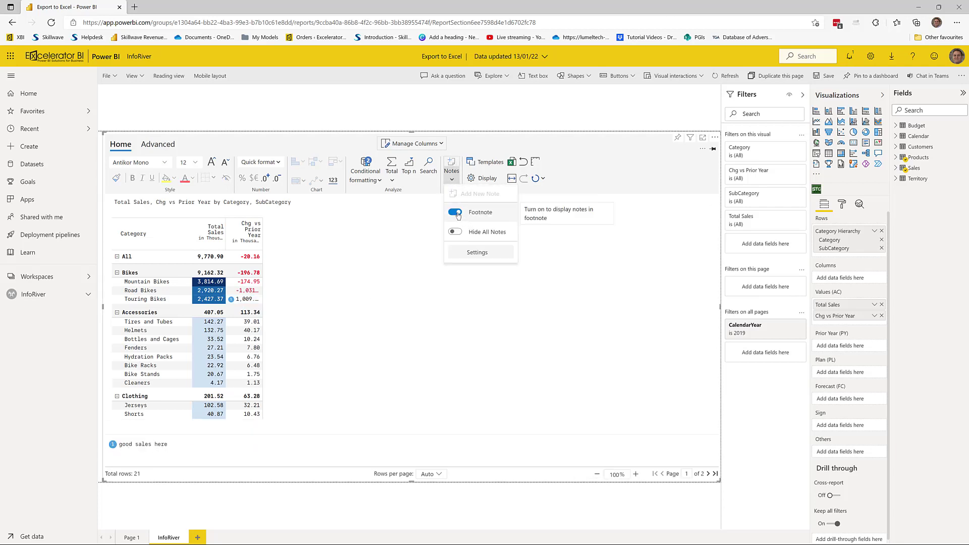
{"action": "left_click", "coordinate": [456, 212]}
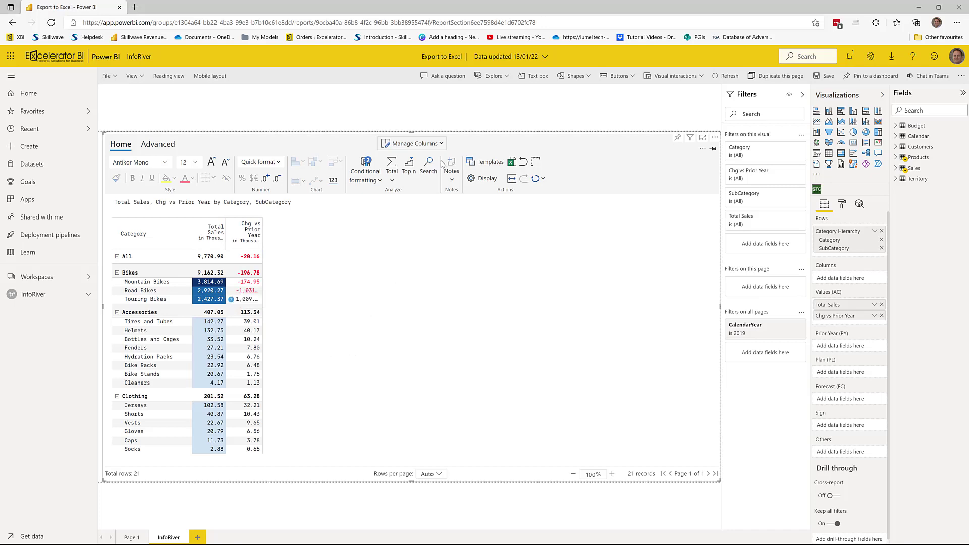
Save the report and switch it to reading view.
{"action": "left_click", "coordinate": [825, 76]}
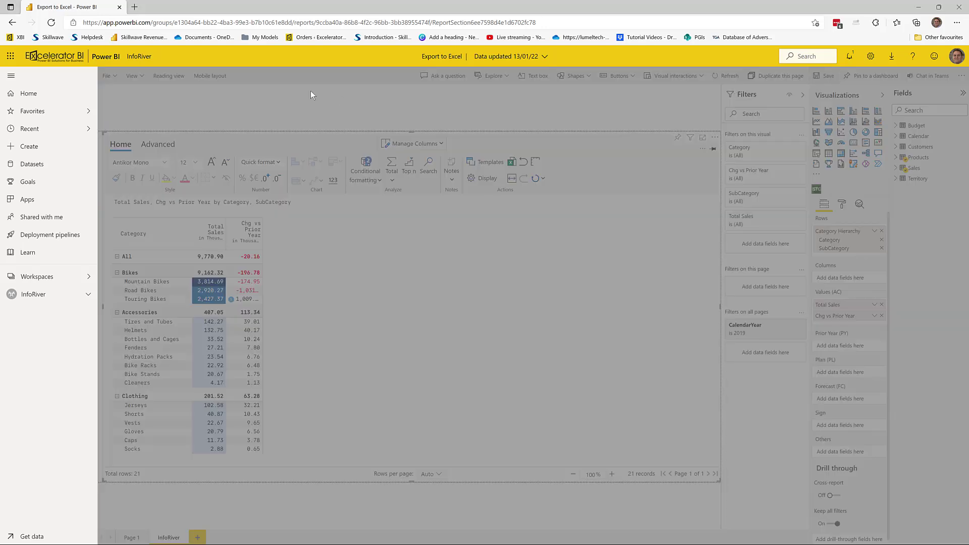
{"action": "left_click", "coordinate": [169, 76]}
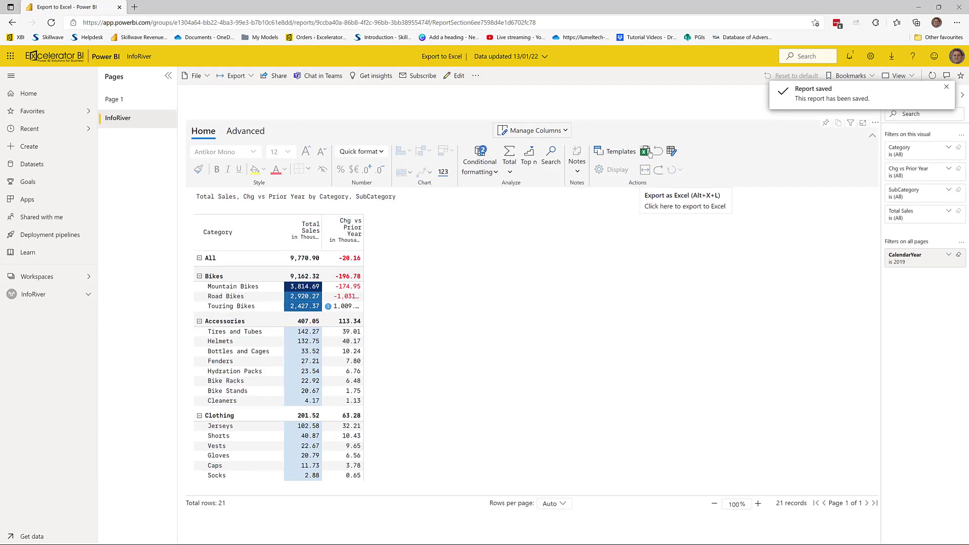
Export the InfoRiver matrix as an Excel file, download it, and open it in a maximized Excel window.
{"action": "left_click", "coordinate": [649, 153]}
{"action": "right_click", "coordinate": [540, 335]}
{"action": "left_click", "coordinate": [573, 417]}
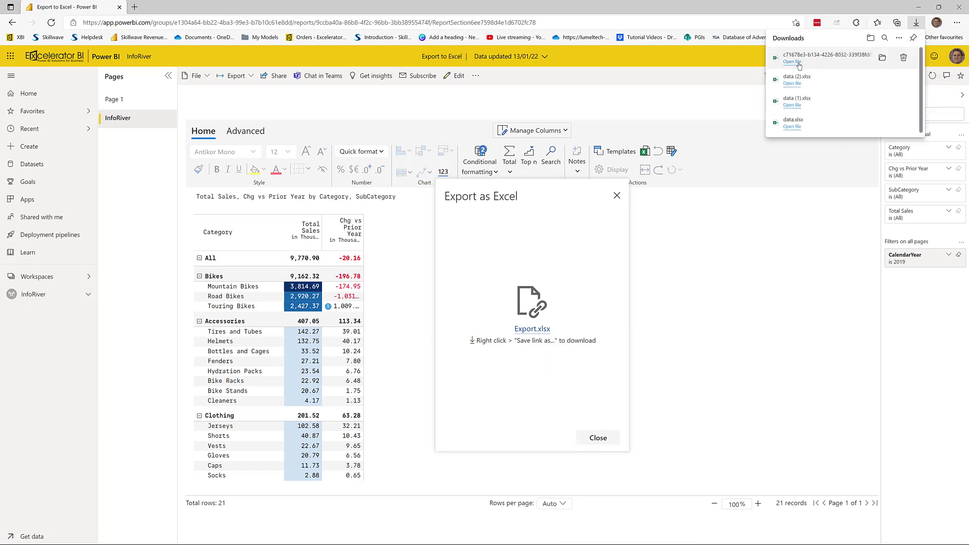
{"action": "left_click", "coordinate": [792, 61]}
{"action": "left_click", "coordinate": [683, 118]}
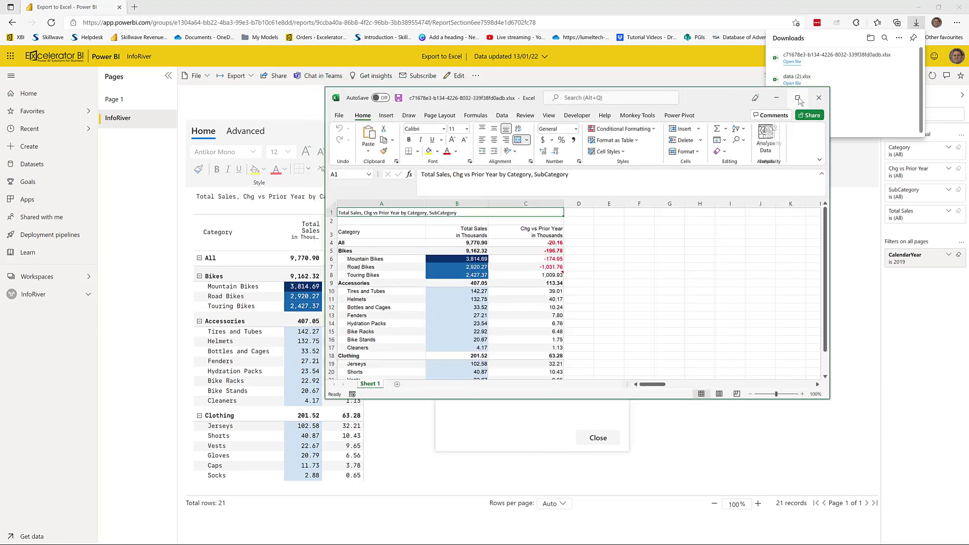
{"action": "left_click", "coordinate": [798, 99]}
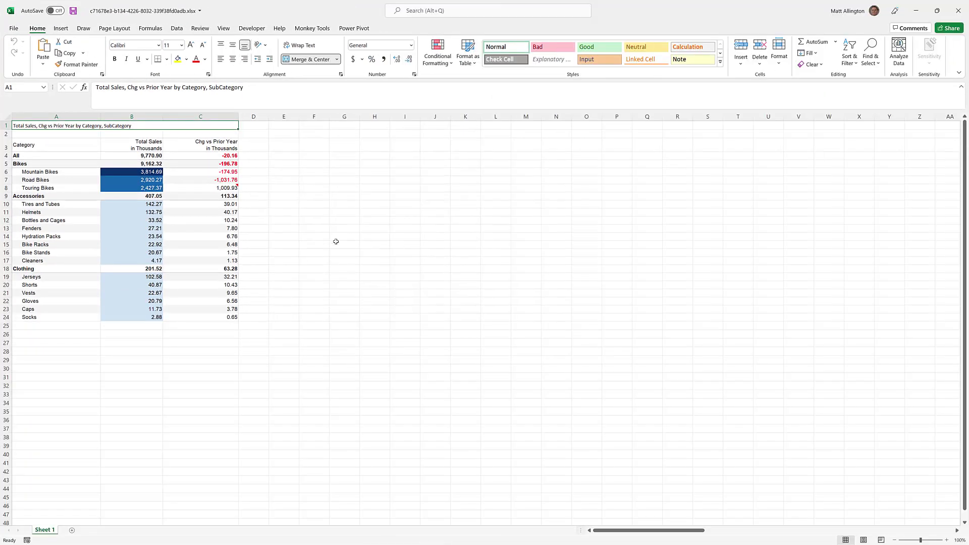
Examine the exported Total Sales shading, the negative values' formatting, and the note on the Touring Bikes Chg vs Prior Year cell.
{"action": "left_click_drag", "start_coordinate": [151, 172], "coordinate": [151, 212]}
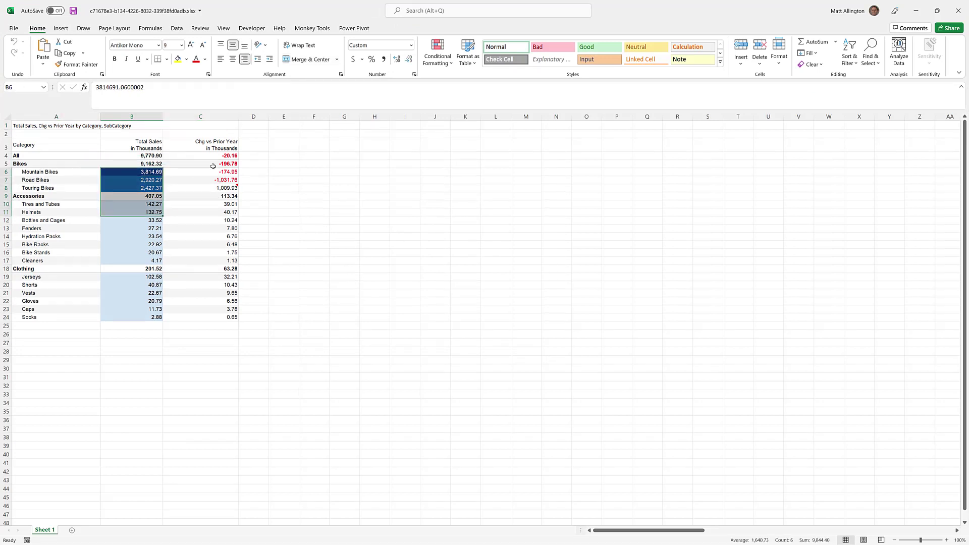
{"action": "left_click_drag", "start_coordinate": [230, 156], "coordinate": [227, 180]}
{"action": "left_click", "coordinate": [302, 164]}
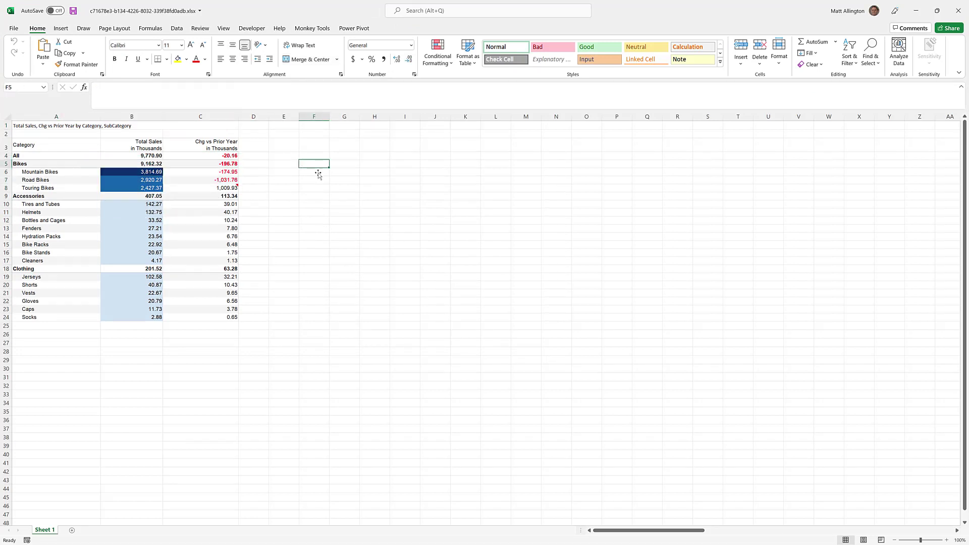
{"action": "left_click", "coordinate": [233, 187]}
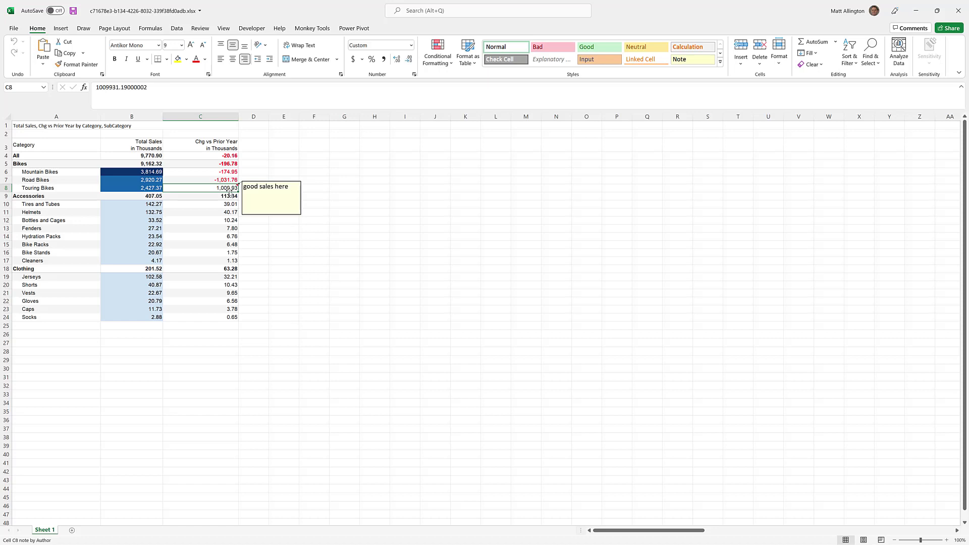
{"action": "left_click", "coordinate": [154, 182]}
{"action": "left_click", "coordinate": [219, 164]}
Check the custom RGB fill color of the Touring Bikes Total Sales cell, and close the color settings without changes.
{"action": "left_click", "coordinate": [138, 187]}
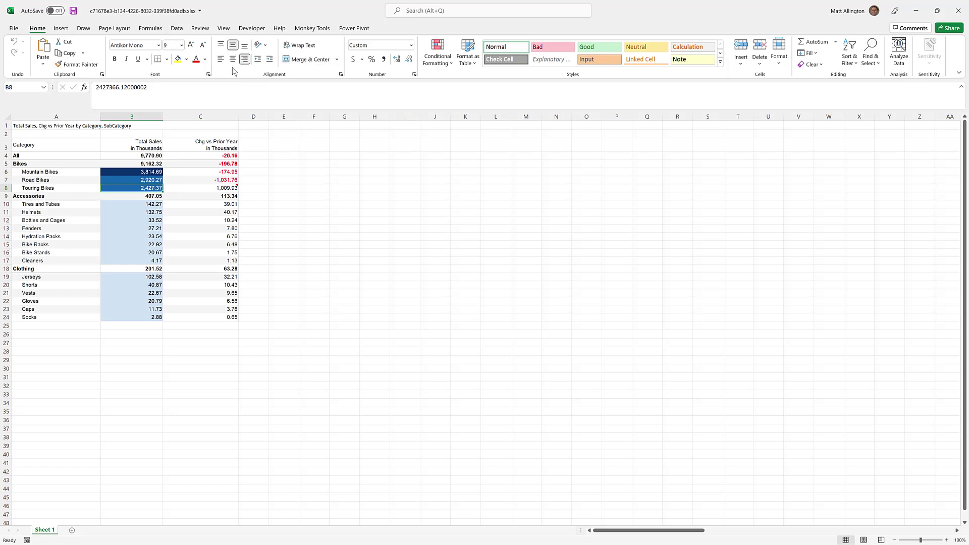
{"action": "left_click", "coordinate": [186, 60]}
{"action": "left_click", "coordinate": [214, 173]}
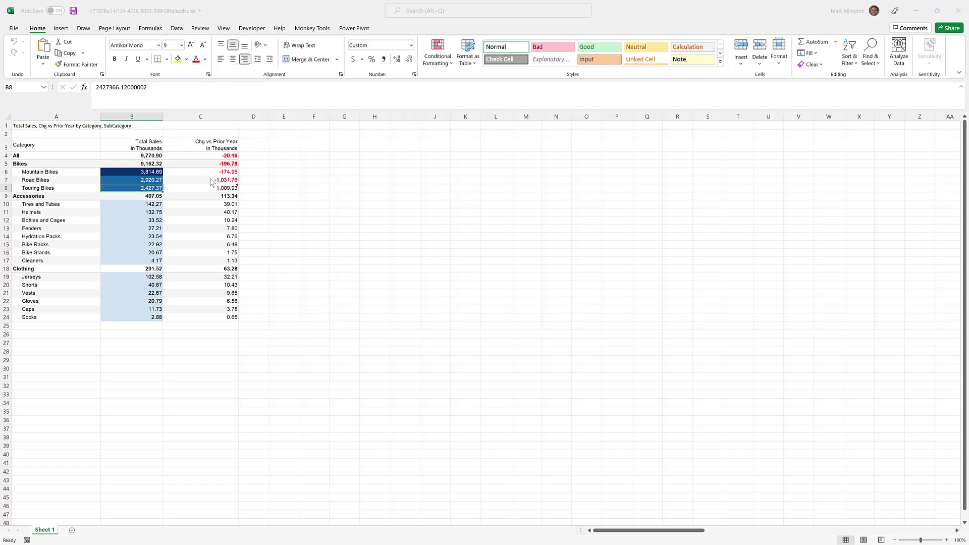
{"action": "left_click_drag", "start_coordinate": [621, 221], "coordinate": [310, 160]}
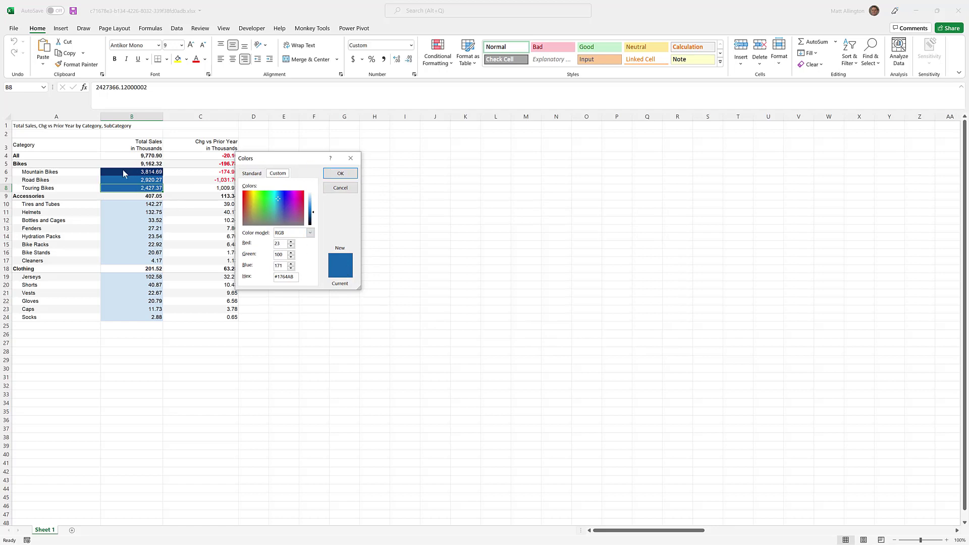
{"action": "left_click", "coordinate": [349, 192]}
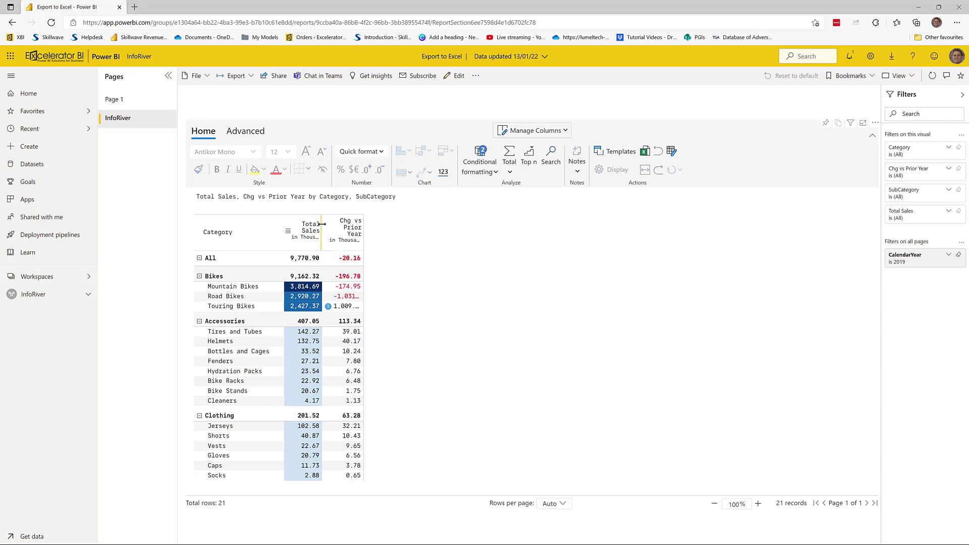
In the Power BI report, widen the Total Sales and Chg vs Prior Year columns and apply the Native quick format.
{"action": "left_click_drag", "start_coordinate": [322, 224], "coordinate": [337, 224]}
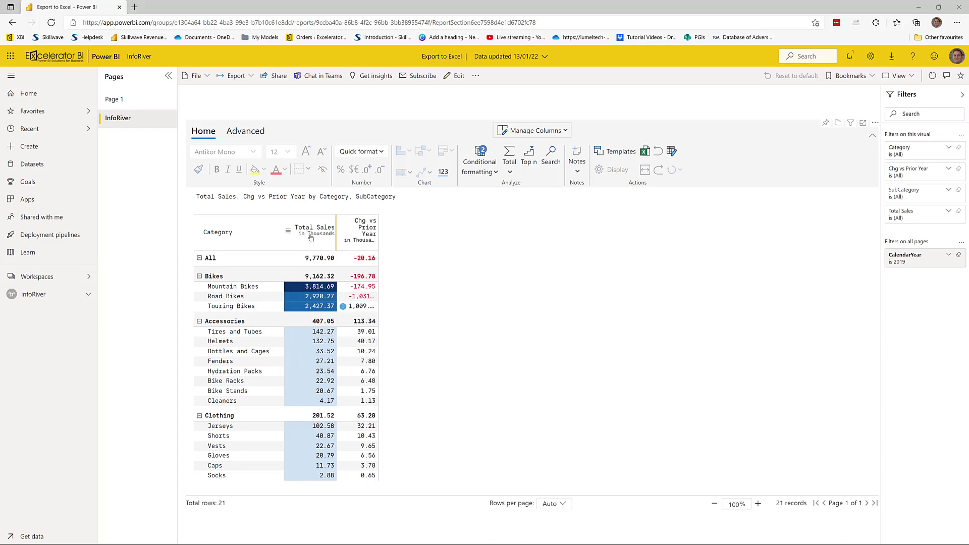
{"action": "double_click", "coordinate": [378, 234]}
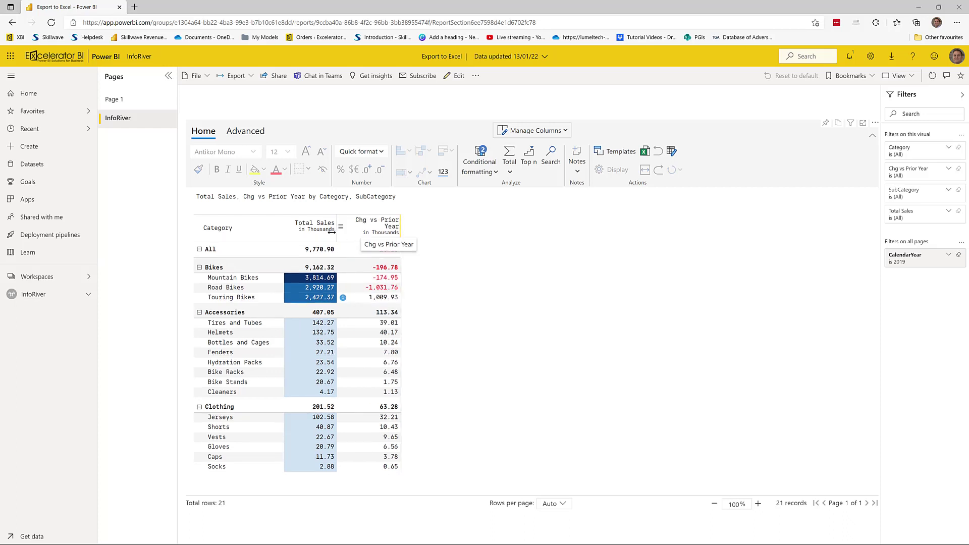
{"action": "left_click", "coordinate": [382, 152]}
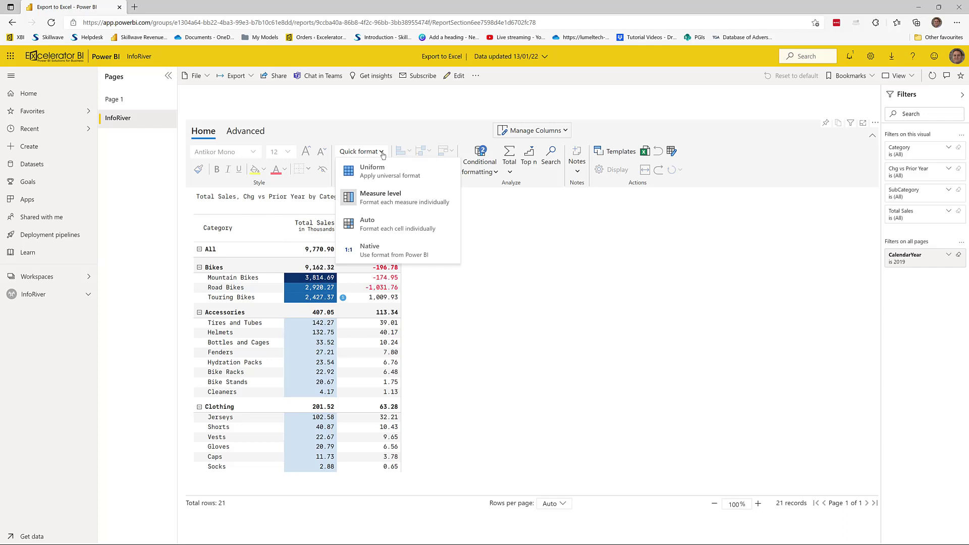
{"action": "left_click", "coordinate": [370, 250]}
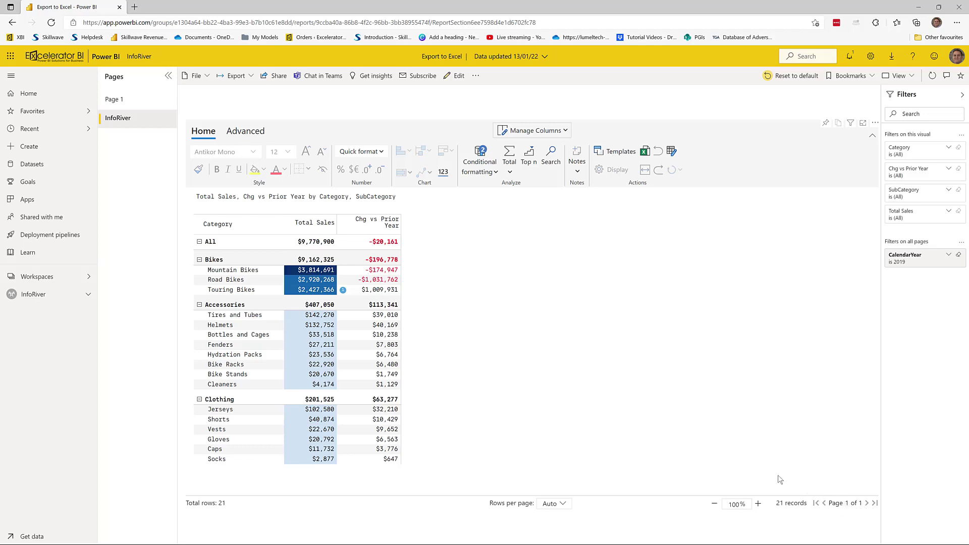
Insert a page break by Category in the matrix, and page through to the Clothing page and back to Bikes.
{"action": "mouse_move", "coordinate": [316, 303]}
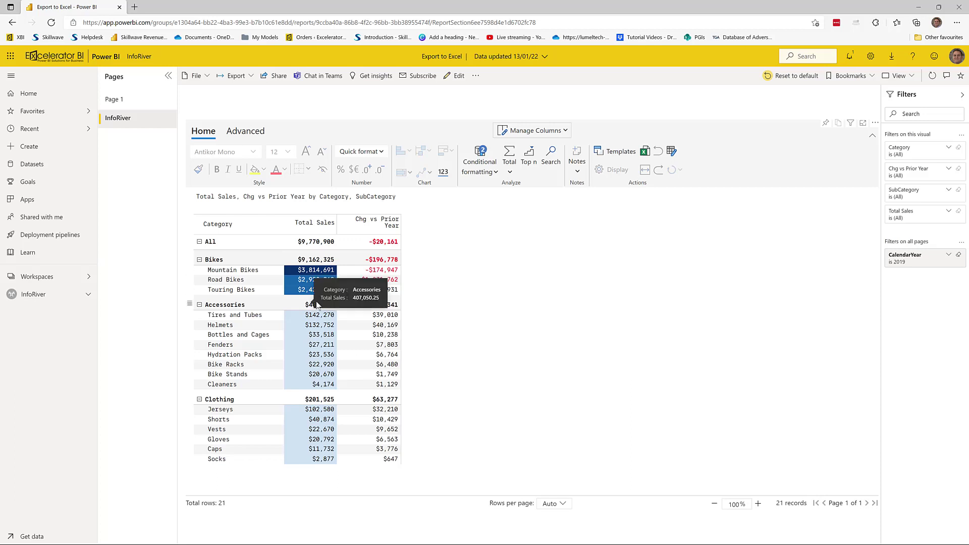
{"action": "left_click", "coordinate": [241, 134]}
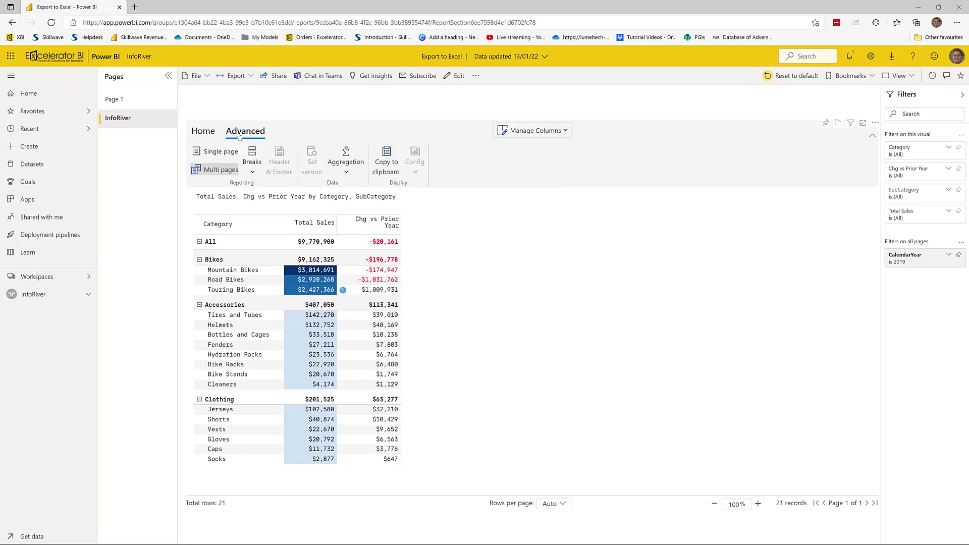
{"action": "left_click", "coordinate": [253, 171]}
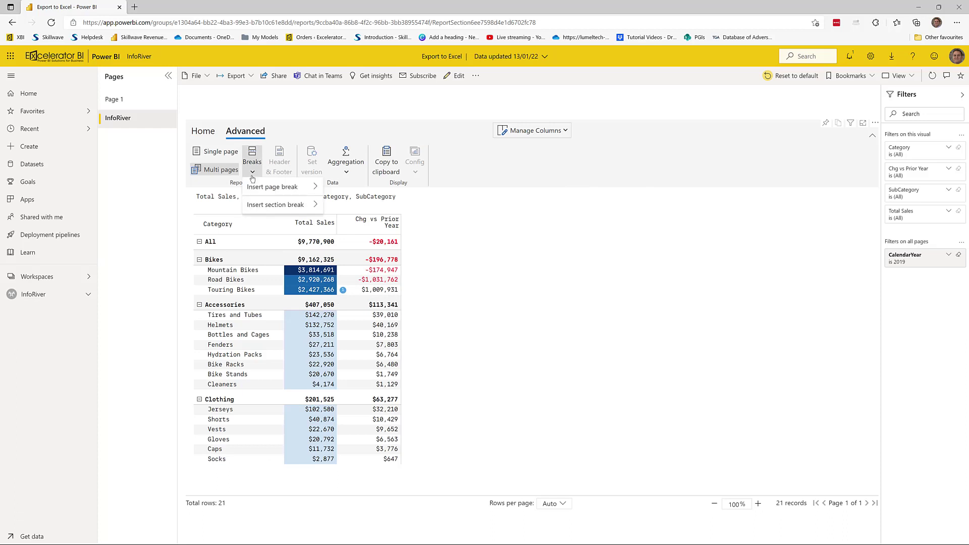
{"action": "mouse_move", "coordinate": [258, 191]}
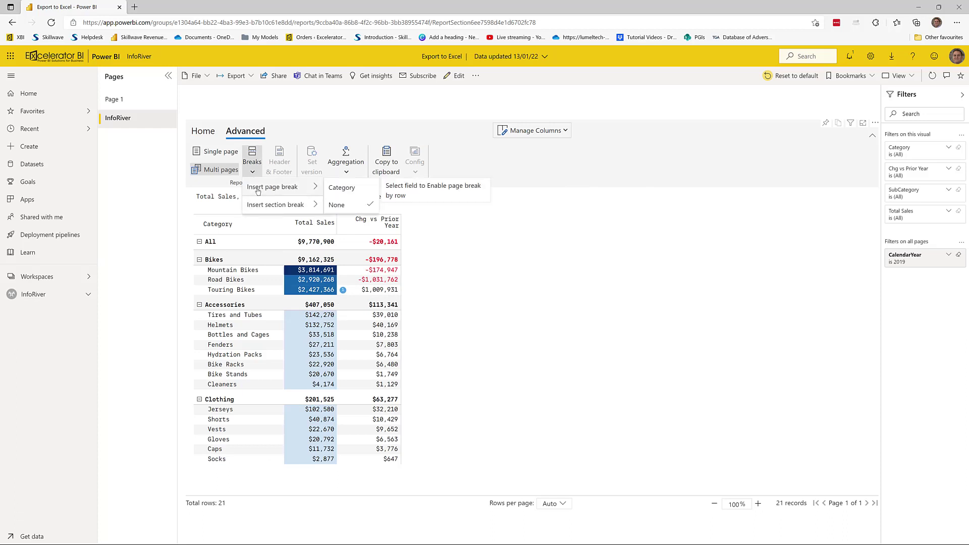
{"action": "left_click", "coordinate": [346, 190]}
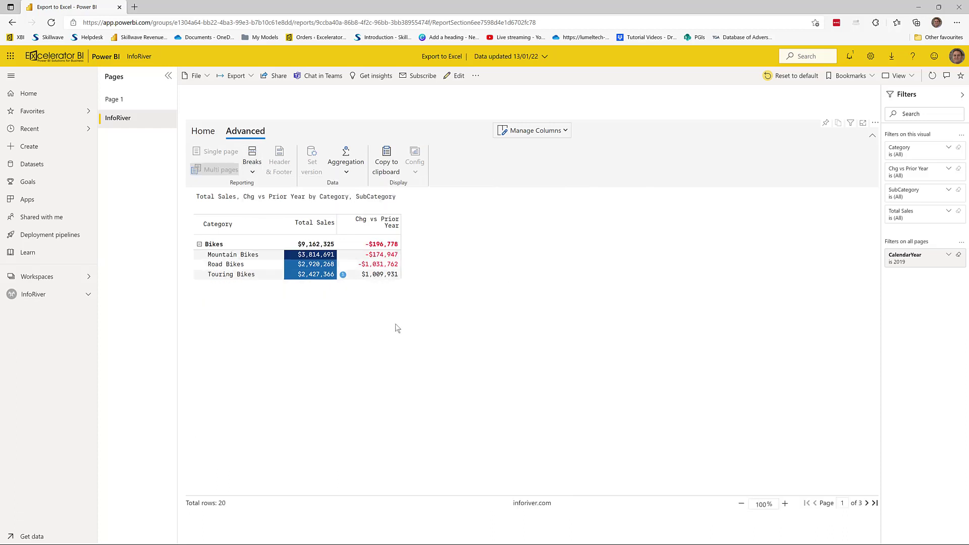
{"action": "left_click", "coordinate": [866, 504]}
{"action": "left_click", "coordinate": [866, 504]}
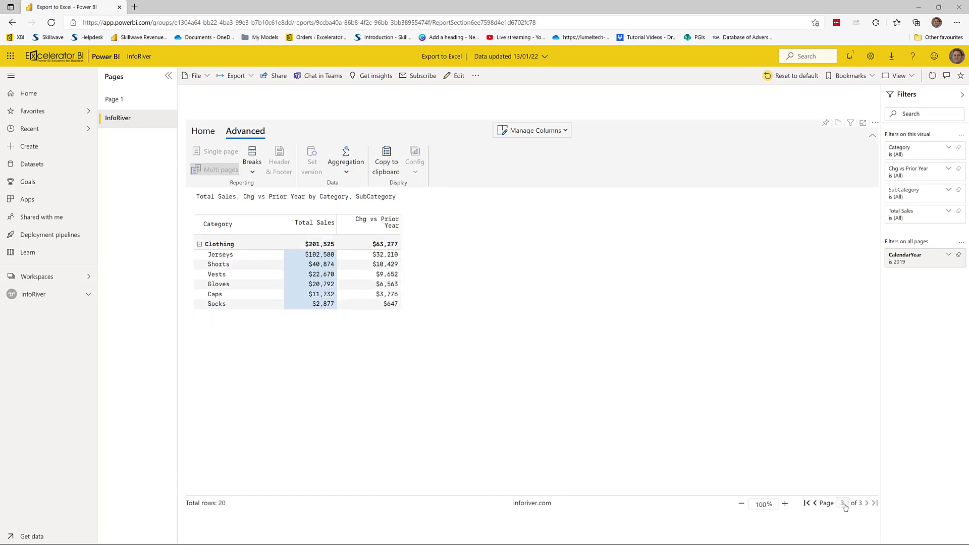
{"action": "left_click", "coordinate": [816, 504]}
{"action": "left_click", "coordinate": [816, 504]}
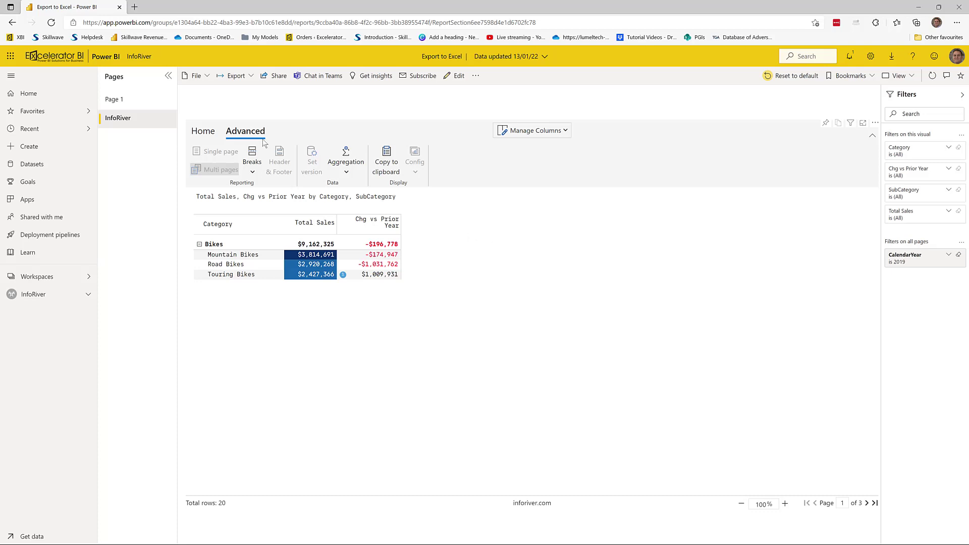
Export the paginated matrix as an Excel file, download it, and open it in Excel.
{"action": "left_click", "coordinate": [212, 134]}
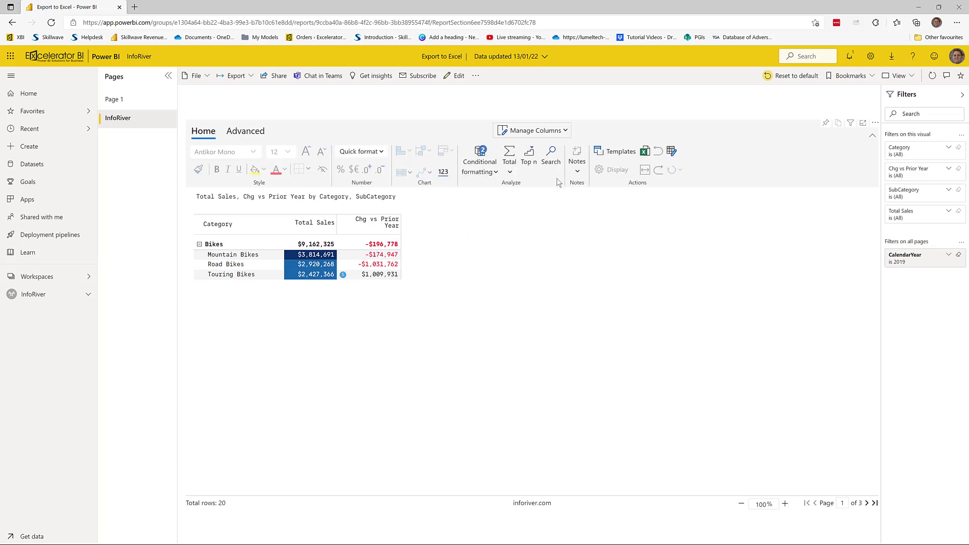
{"action": "right_click", "coordinate": [644, 150]}
{"action": "left_click", "coordinate": [643, 141]}
{"action": "left_click", "coordinate": [644, 151]}
{"action": "right_click", "coordinate": [543, 331]}
{"action": "left_click", "coordinate": [573, 383]}
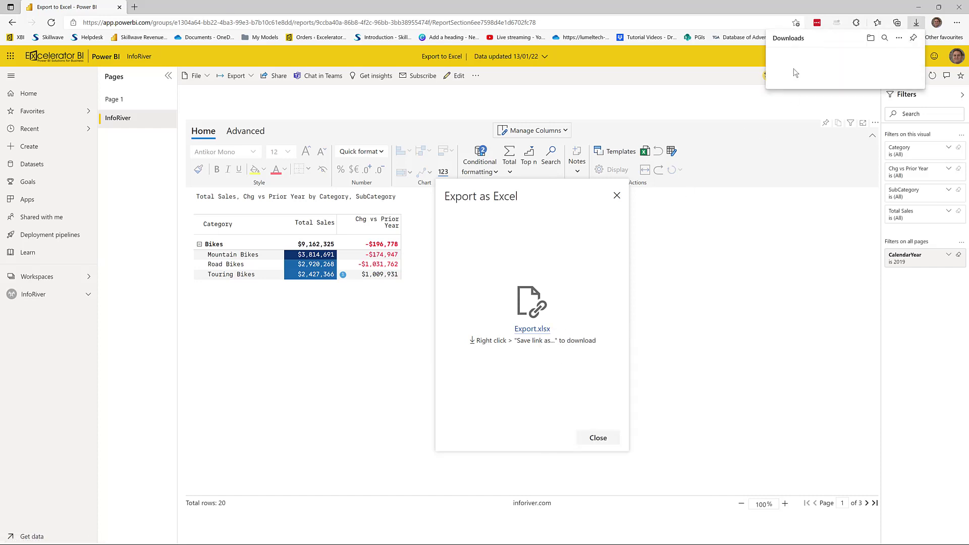
{"action": "left_click", "coordinate": [793, 63]}
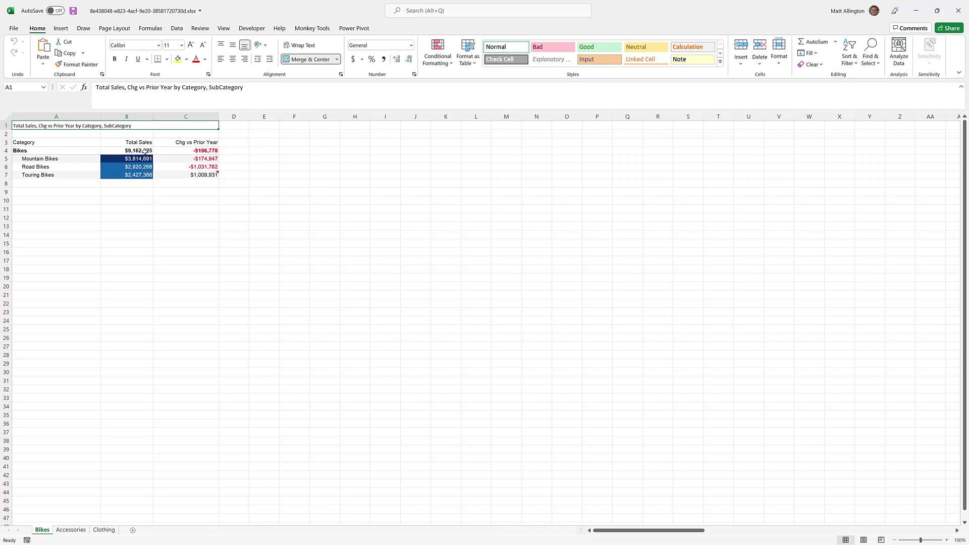
Examine the exported values' formatting on the Bikes sheet, and review the Accessories and Clothing sheets.
{"action": "left_click_drag", "start_coordinate": [146, 151], "coordinate": [203, 176]}
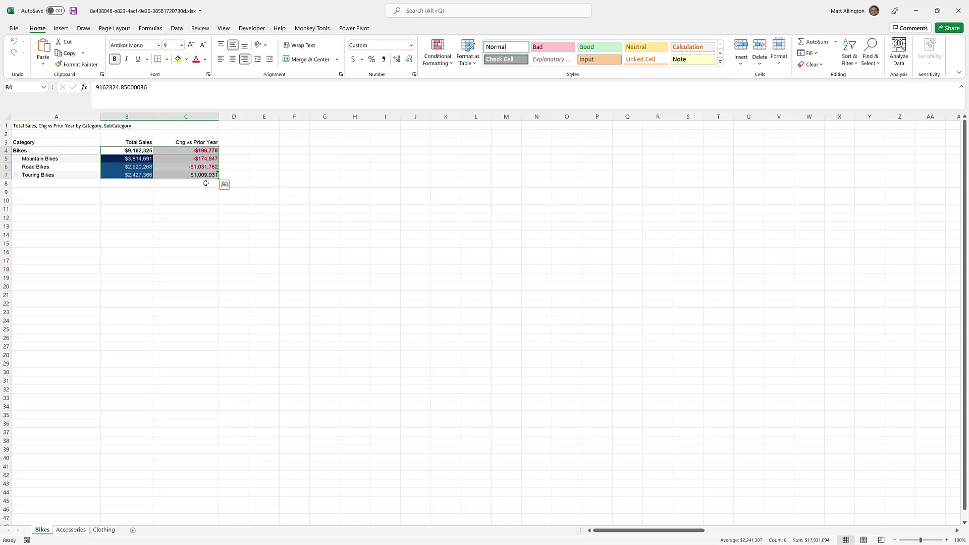
{"action": "left_click", "coordinate": [175, 235]}
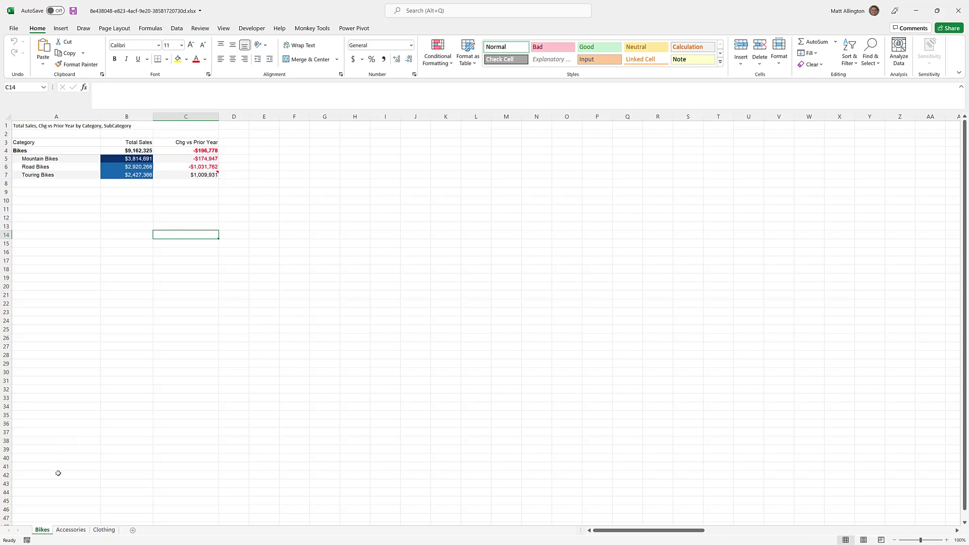
{"action": "left_click", "coordinate": [65, 533]}
{"action": "left_click", "coordinate": [103, 531]}
{"action": "left_click", "coordinate": [80, 534]}
{"action": "left_click", "coordinate": [43, 534]}
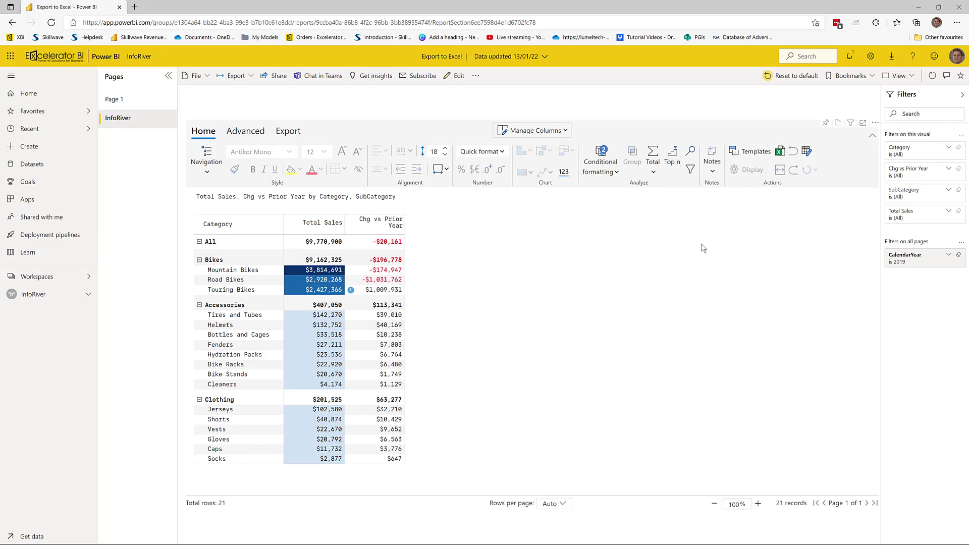
In the Power BI report, turn on the Notes column for the matrix and select its Accessories cell.
{"action": "left_click", "coordinate": [714, 172]}
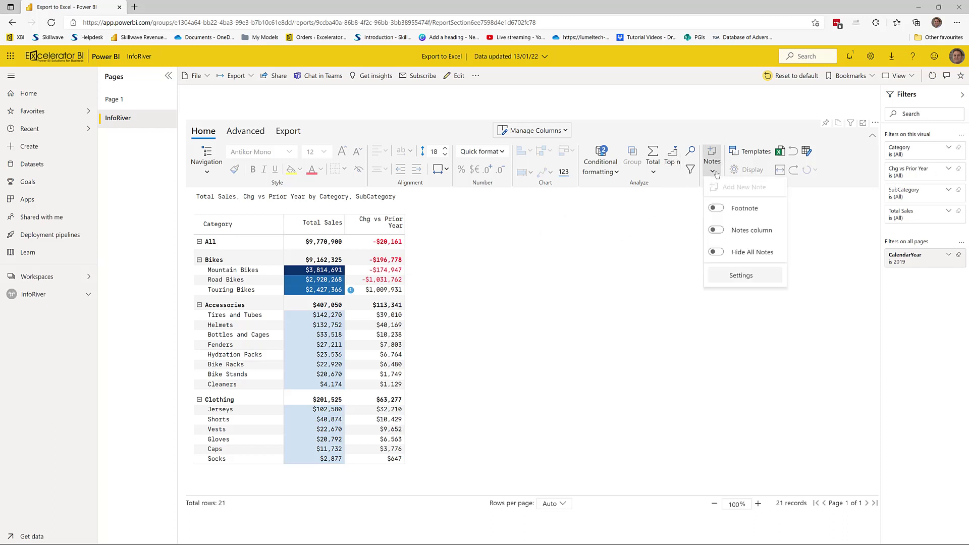
{"action": "left_click", "coordinate": [716, 230]}
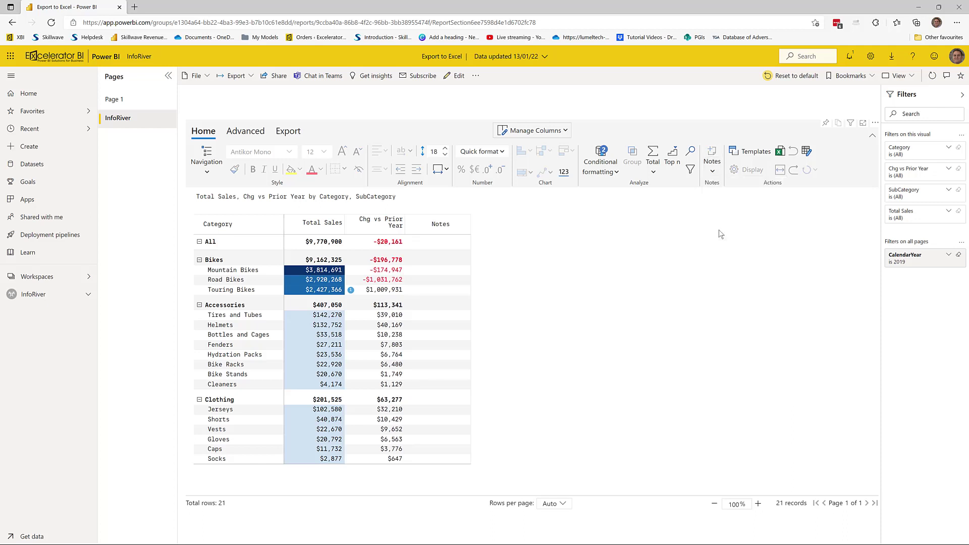
{"action": "left_click", "coordinate": [444, 304]}
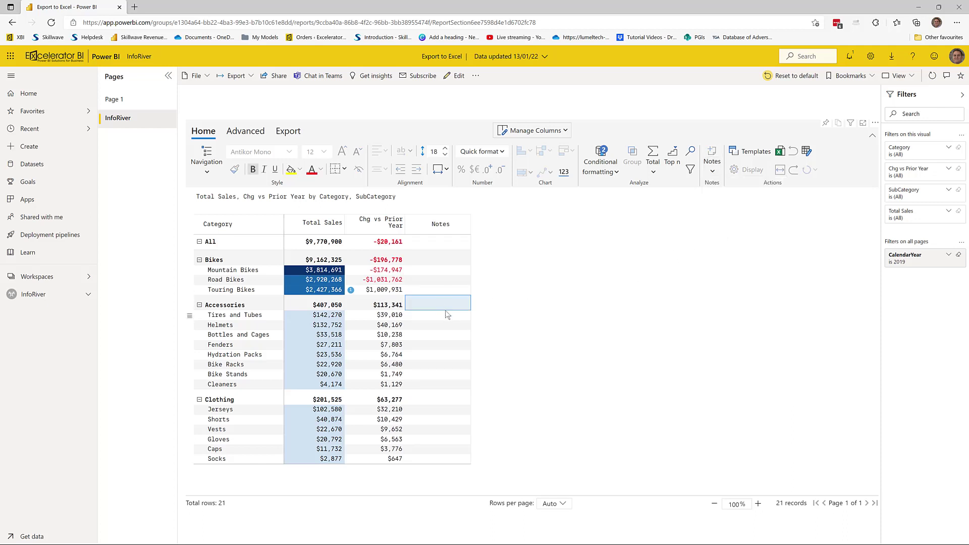
Enter "note" in the Notes cell for Accessories and "more notes" in the one for Bottles and Cages.
{"action": "type", "text": "no"}
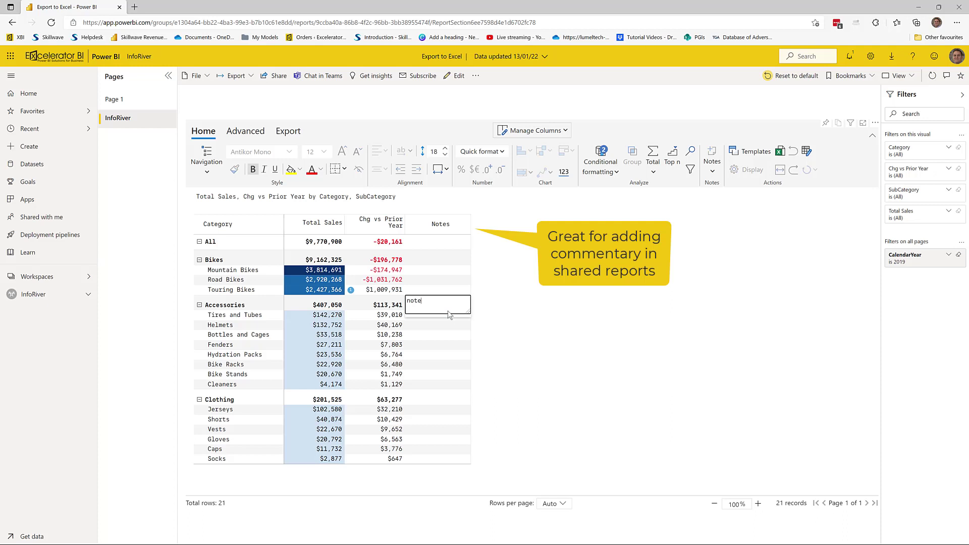
{"action": "type", "text": "te"}
{"action": "left_click", "coordinate": [434, 335]}
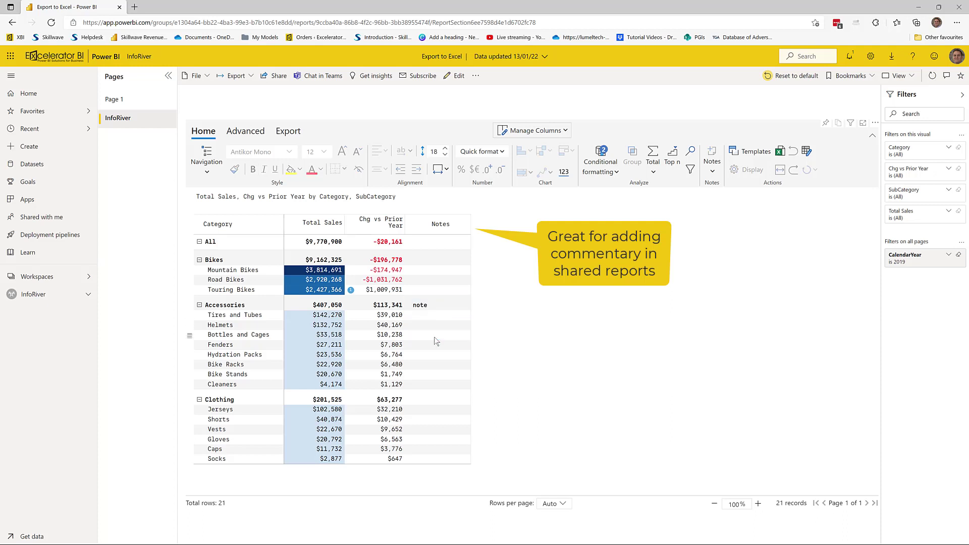
{"action": "left_click", "coordinate": [434, 337]}
{"action": "type", "text": "more notes"}
{"action": "key", "text": "Return"}
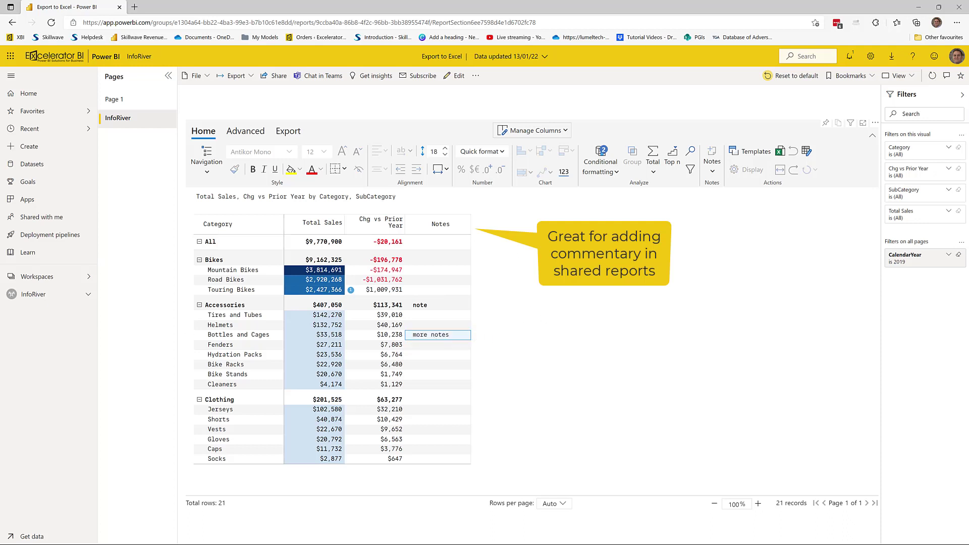
Sort the matrix by Total Sales in ascending order, and switch it back to descending.
{"action": "left_click", "coordinate": [321, 229]}
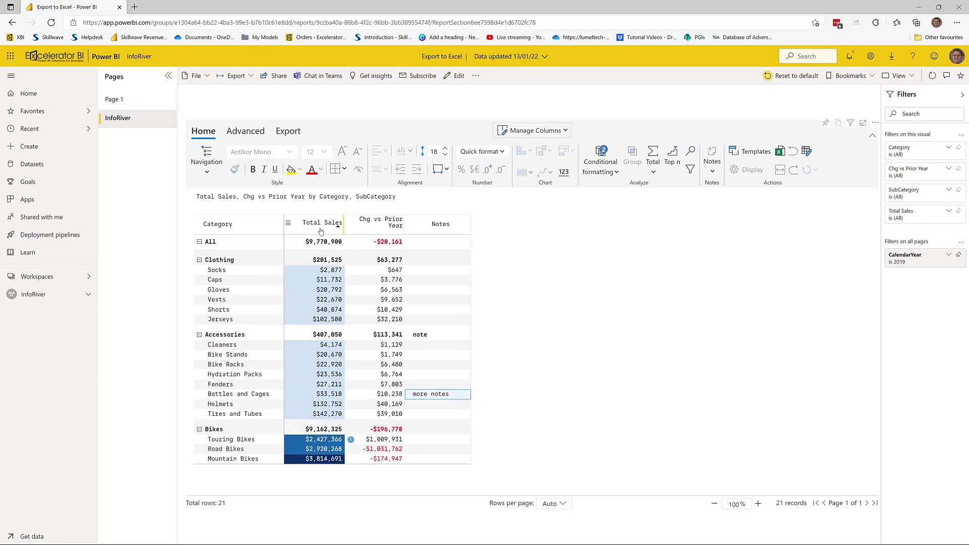
{"action": "left_click", "coordinate": [305, 225]}
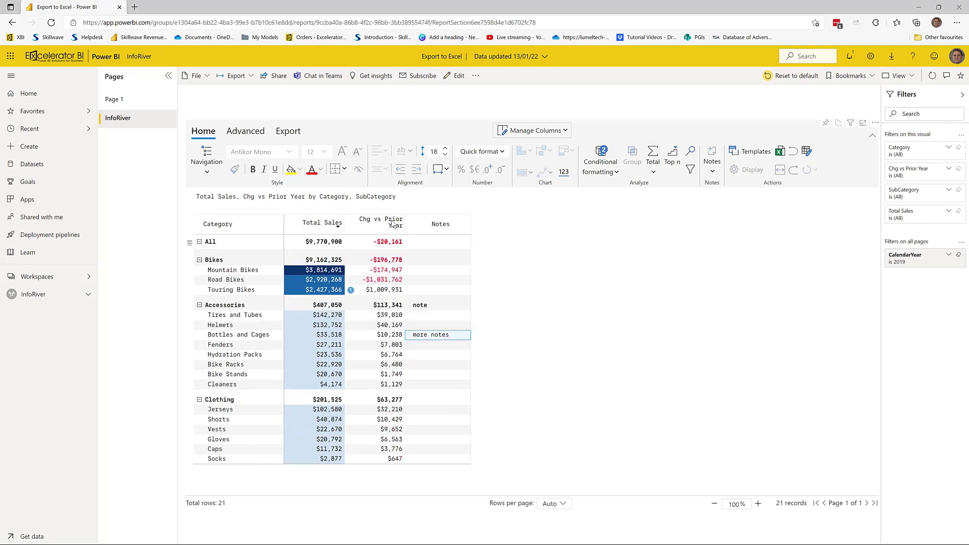
Open the report for editing and delete the Total Sales conditional formatting rule, Rule 1.
{"action": "left_click", "coordinate": [457, 75]}
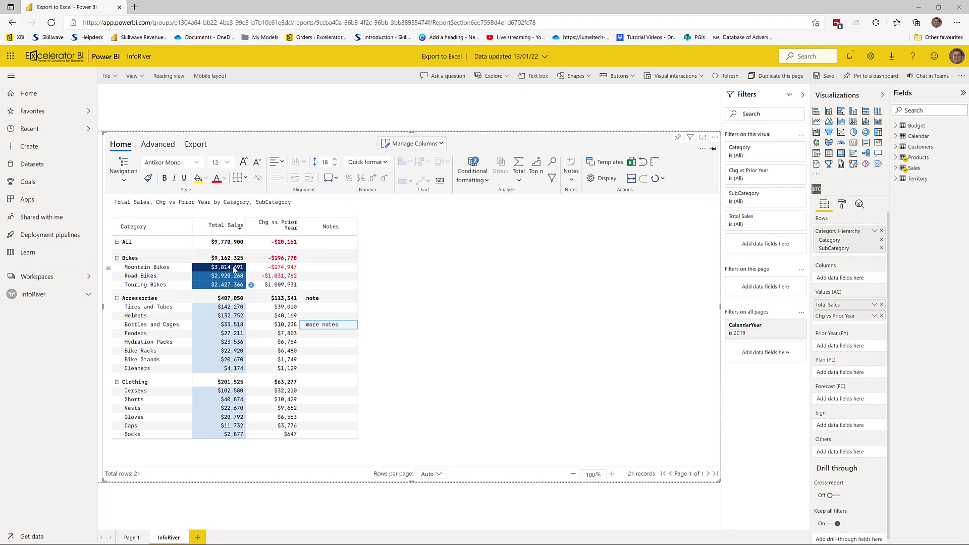
{"action": "left_click", "coordinate": [472, 174]}
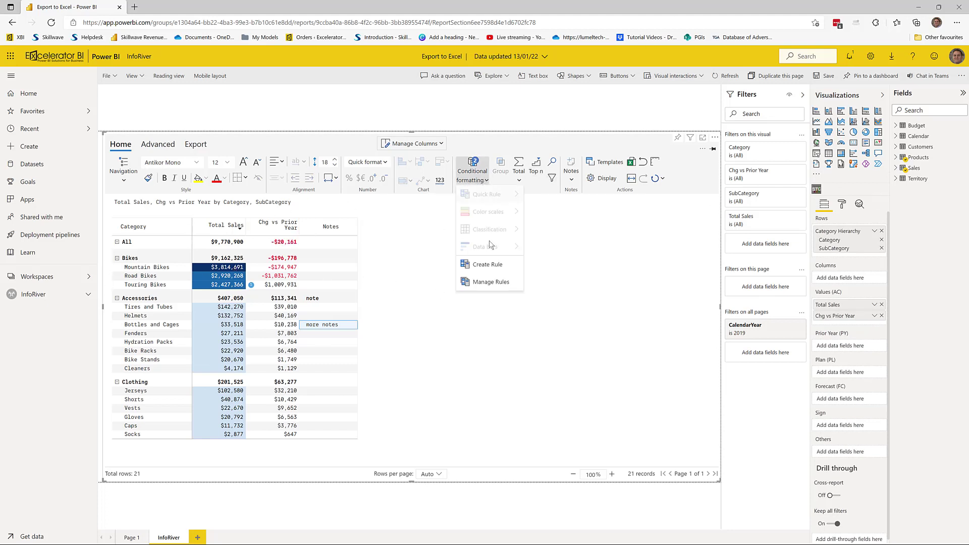
{"action": "left_click", "coordinate": [491, 283]}
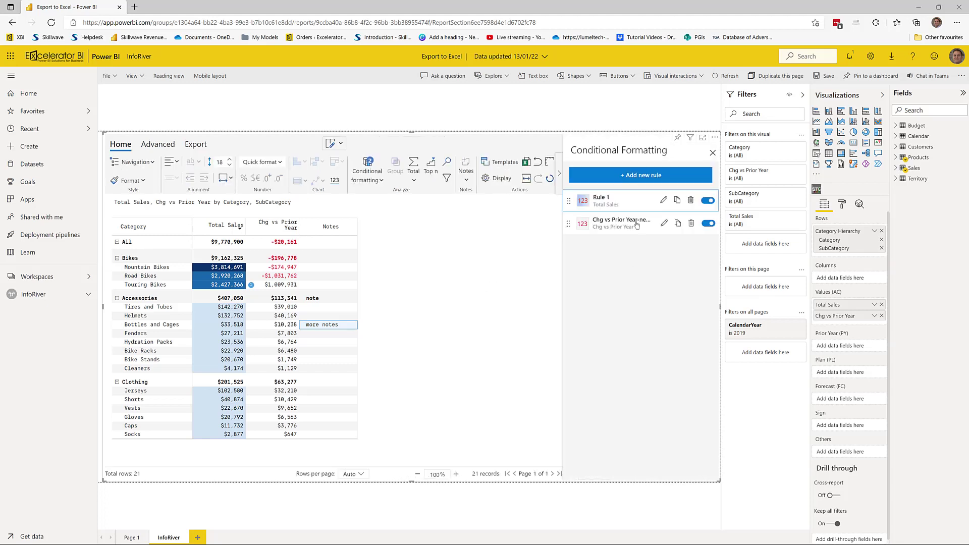
{"action": "left_click", "coordinate": [690, 202]}
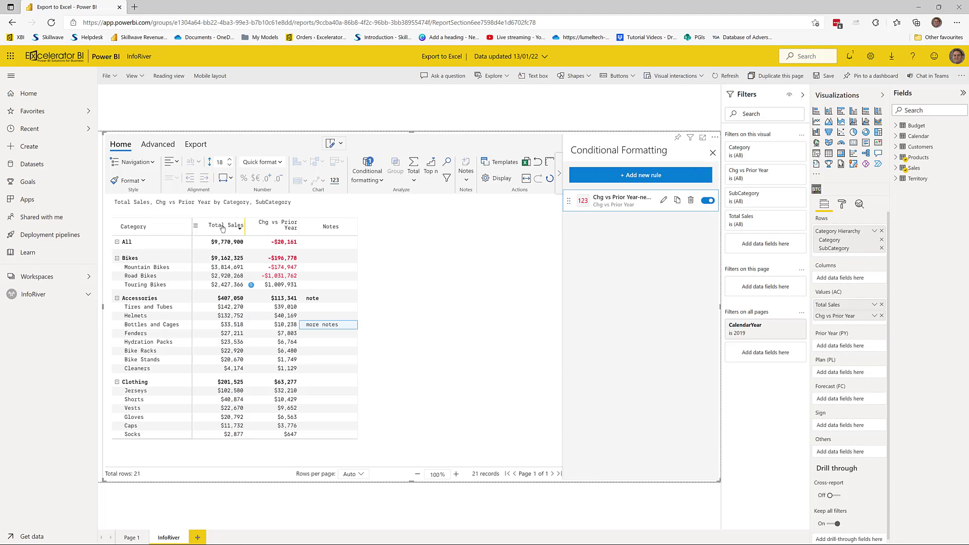
Apply blue data bars to the Total Sales column and close the conditional formatting settings.
{"action": "left_click", "coordinate": [380, 181]}
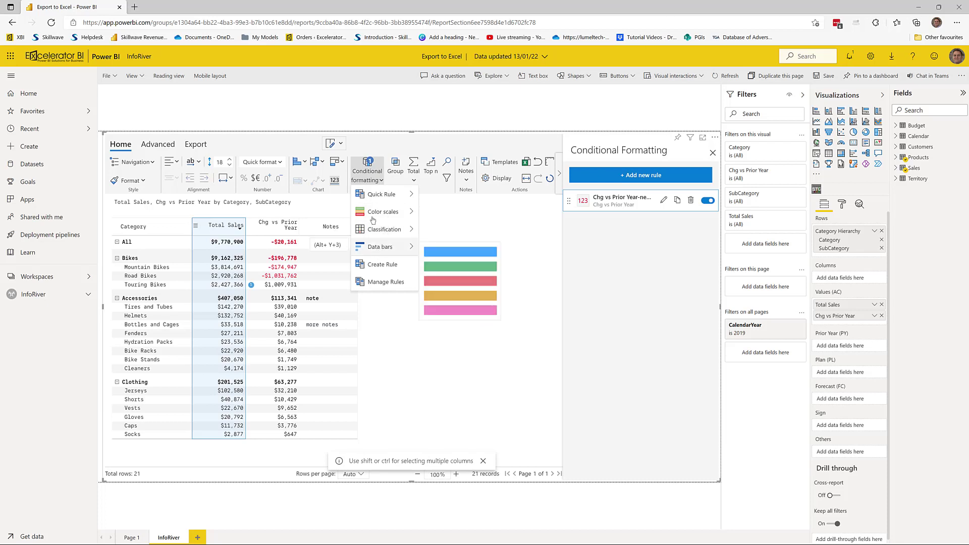
{"action": "mouse_move", "coordinate": [379, 238]}
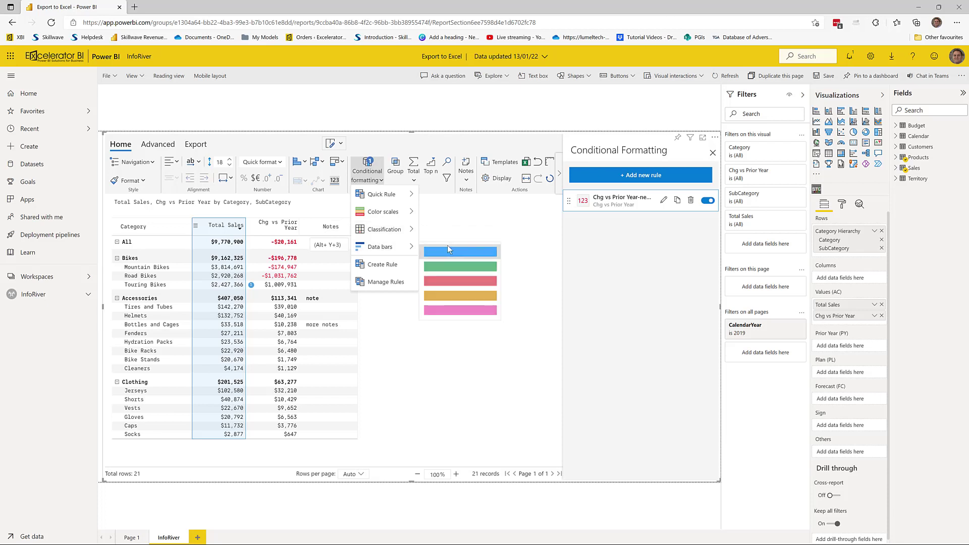
{"action": "left_click", "coordinate": [448, 247]}
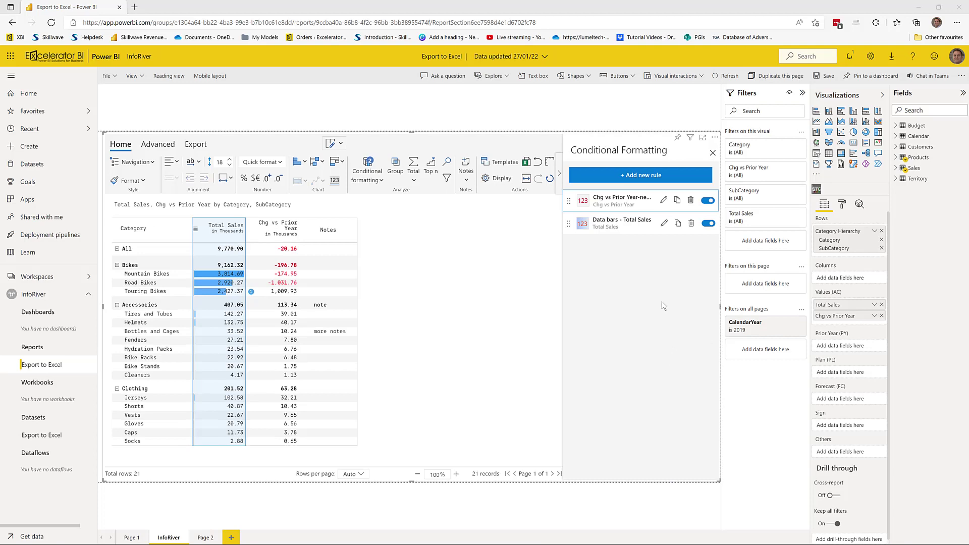
{"action": "left_click", "coordinate": [713, 153]}
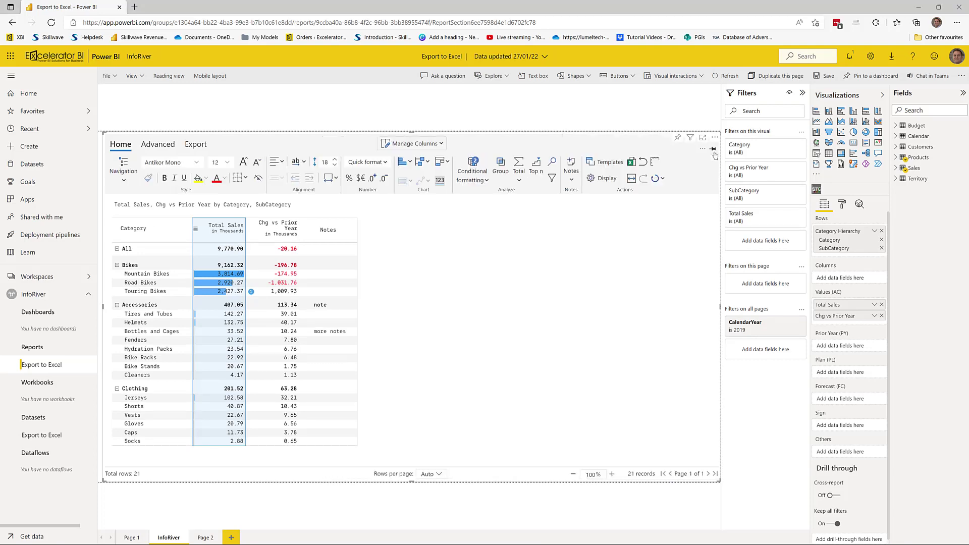
Save the report and return it to reading view.
{"action": "left_click", "coordinate": [828, 76]}
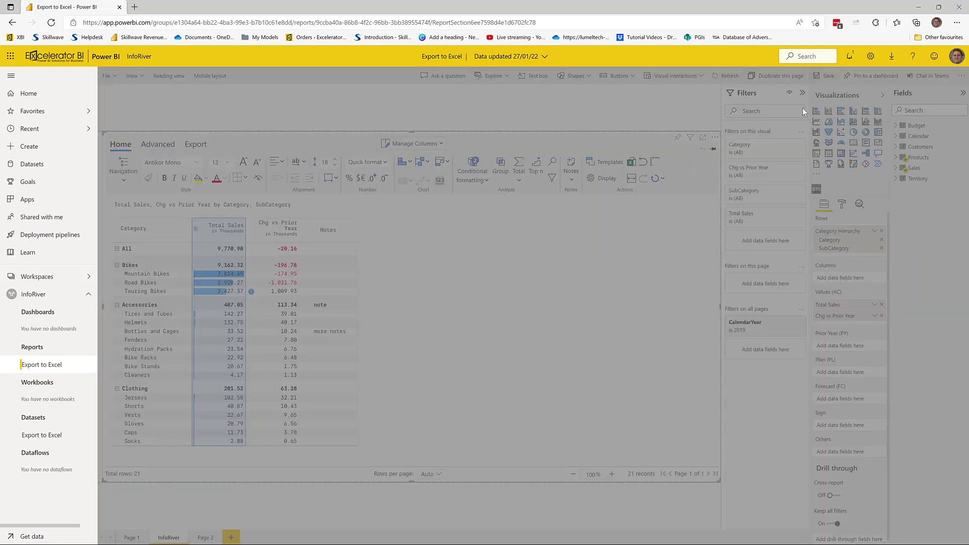
{"action": "left_click", "coordinate": [170, 77]}
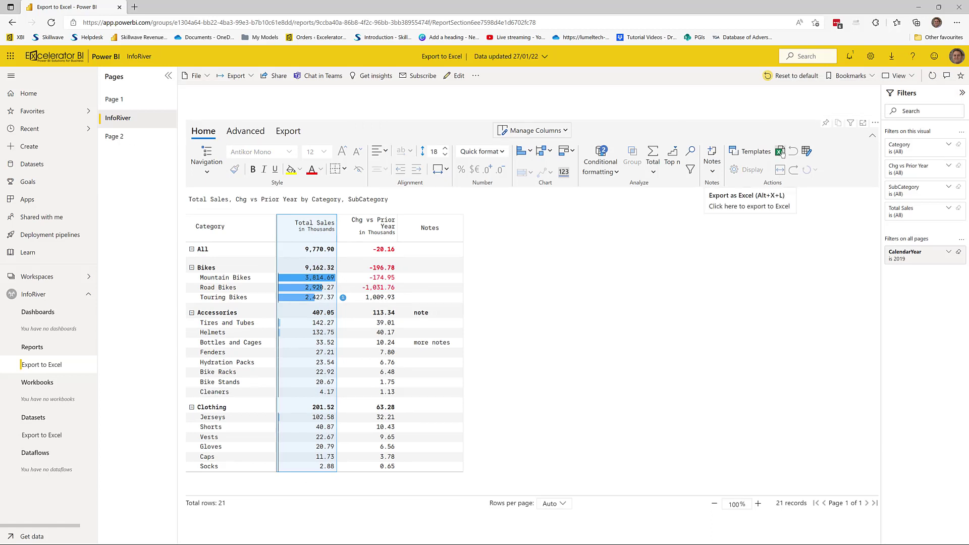
Set the Excel export's row hierarchies option to With Expand/Collapse.
{"action": "left_click", "coordinate": [288, 132]}
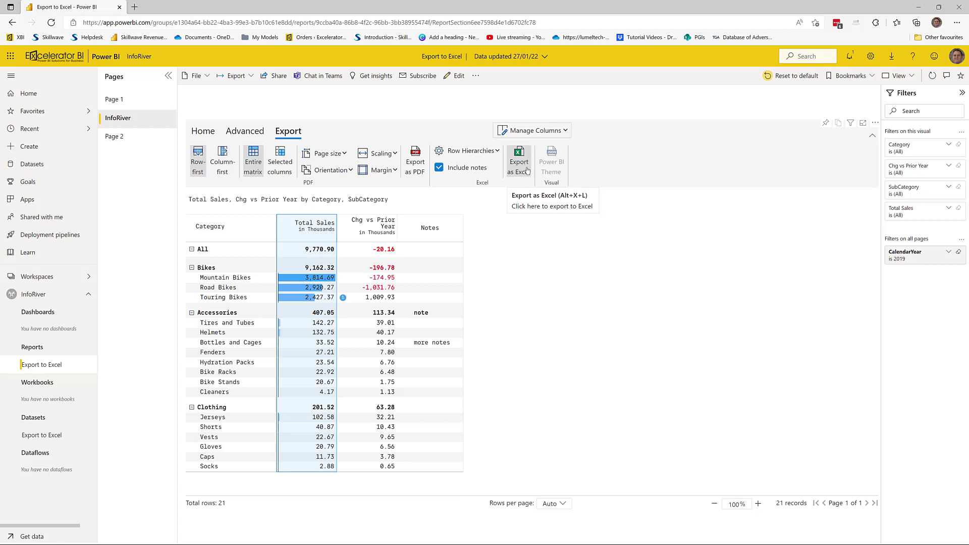
{"action": "left_click", "coordinate": [204, 132]}
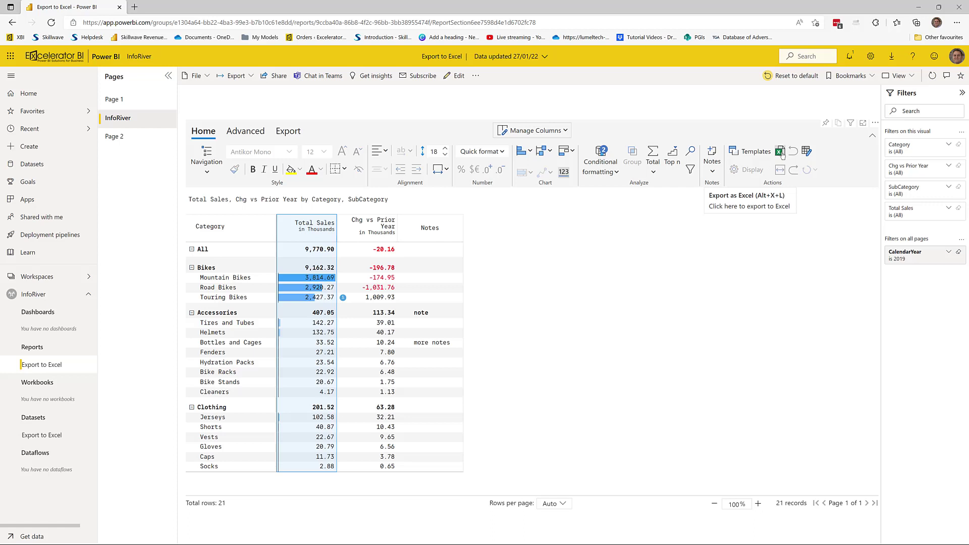
{"action": "left_click", "coordinate": [294, 134]}
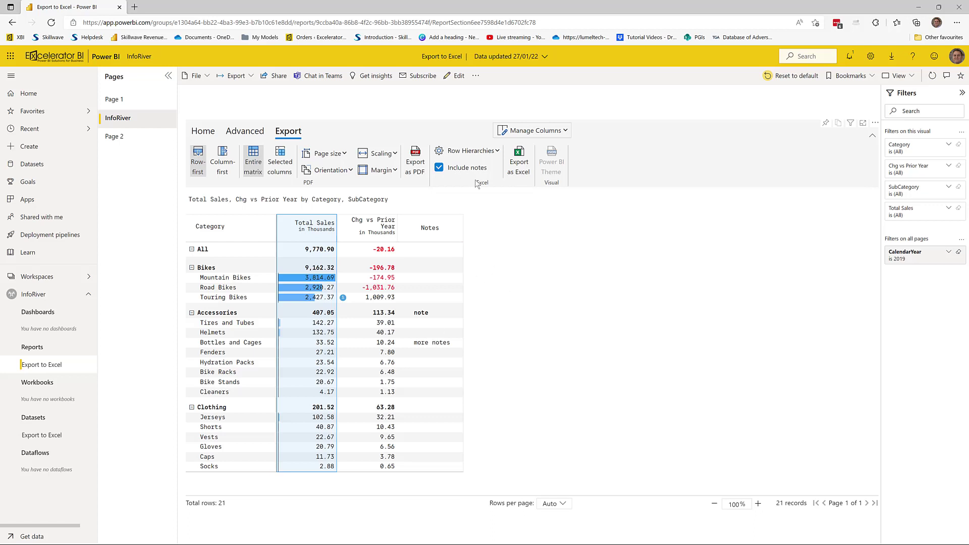
{"action": "left_click", "coordinate": [497, 151]}
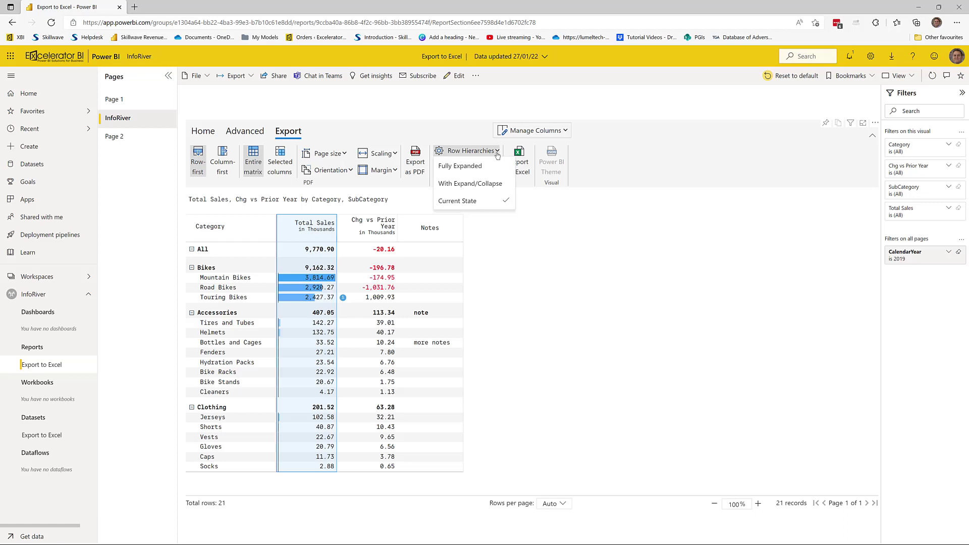
{"action": "left_click", "coordinate": [478, 185]}
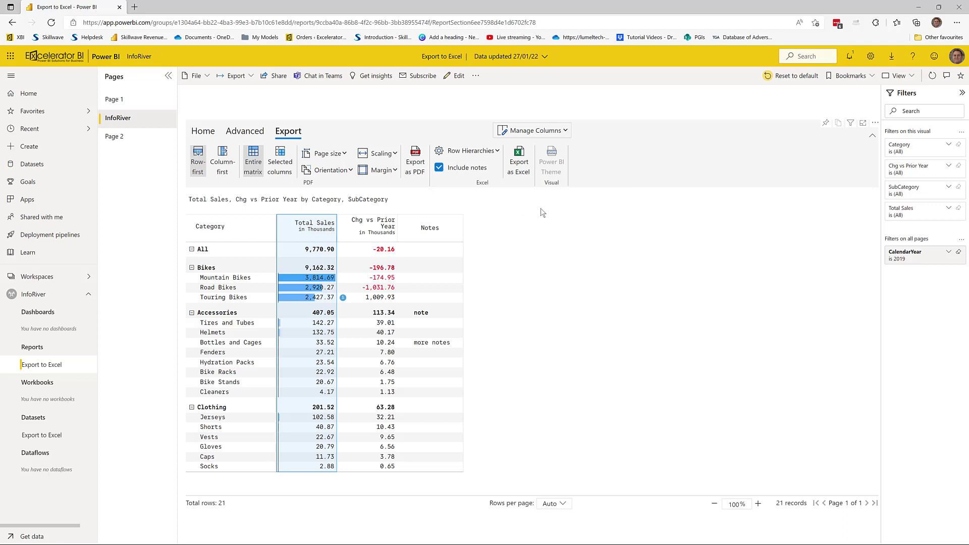
Export the matrix as an Excel file, download it, and open the workbook in Excel.
{"action": "left_click", "coordinate": [523, 165]}
{"action": "right_click", "coordinate": [537, 331]}
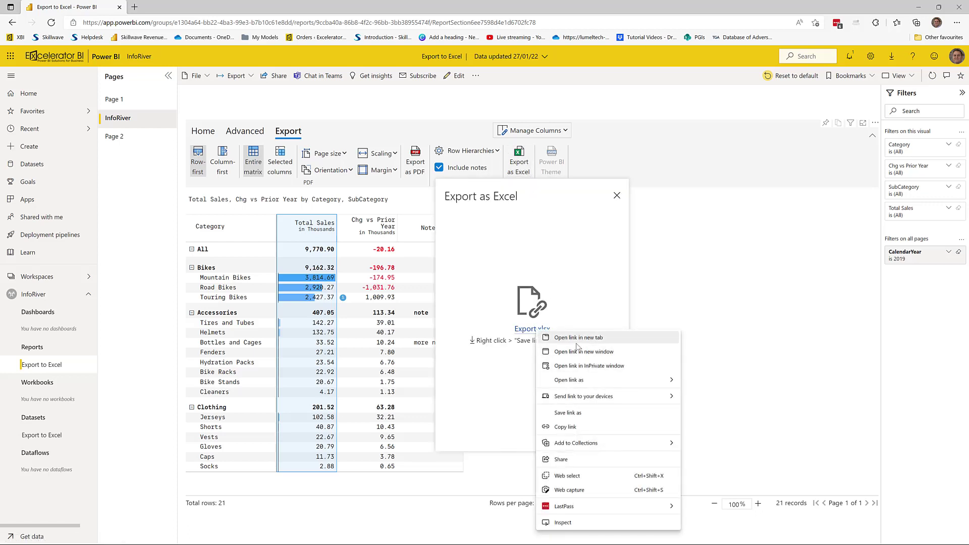
{"action": "left_click", "coordinate": [581, 341]}
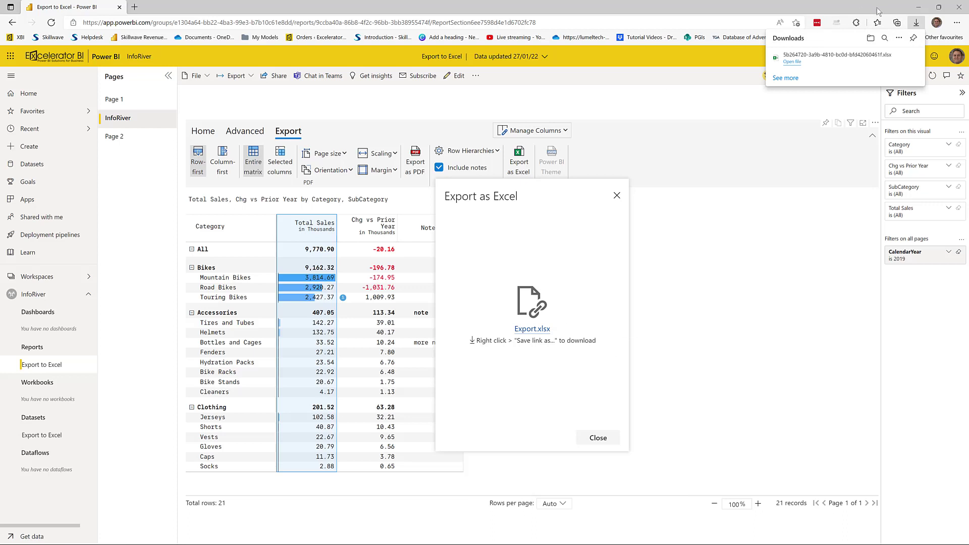
{"action": "left_click", "coordinate": [800, 62]}
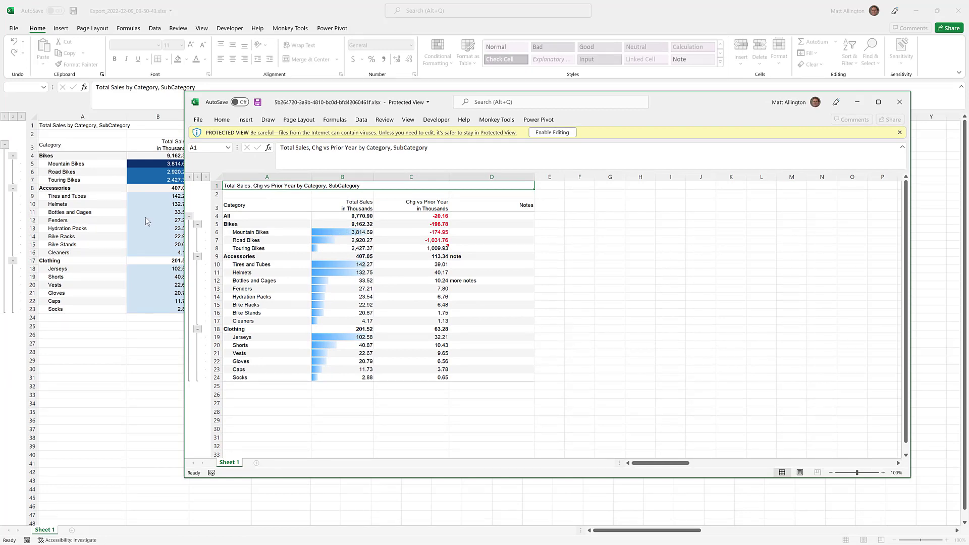
Check the underlying Chg vs Prior Year values for Fenders and Touring Bikes, and enable editing of the workbook.
{"action": "left_click_drag", "start_coordinate": [421, 217], "coordinate": [424, 248]}
{"action": "left_click", "coordinate": [425, 288]}
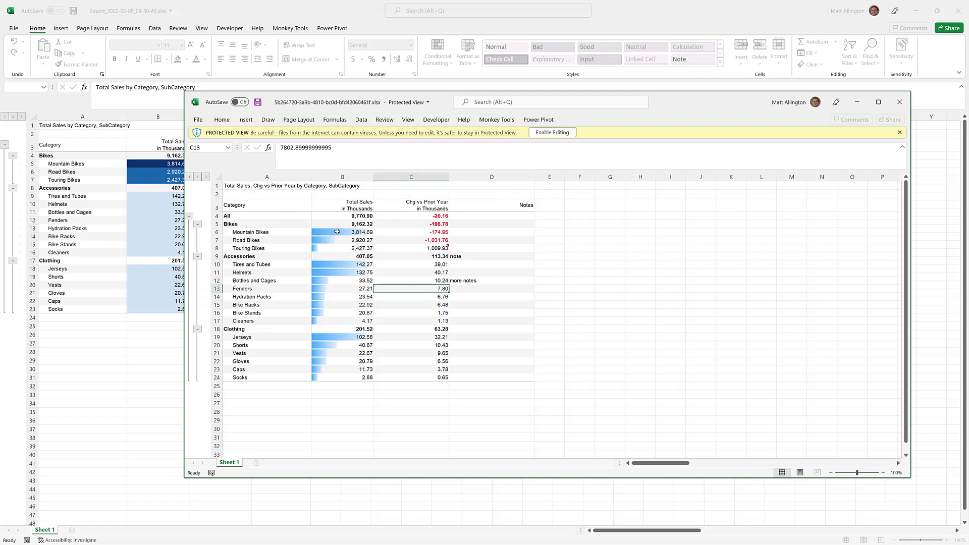
{"action": "left_click", "coordinate": [432, 247]}
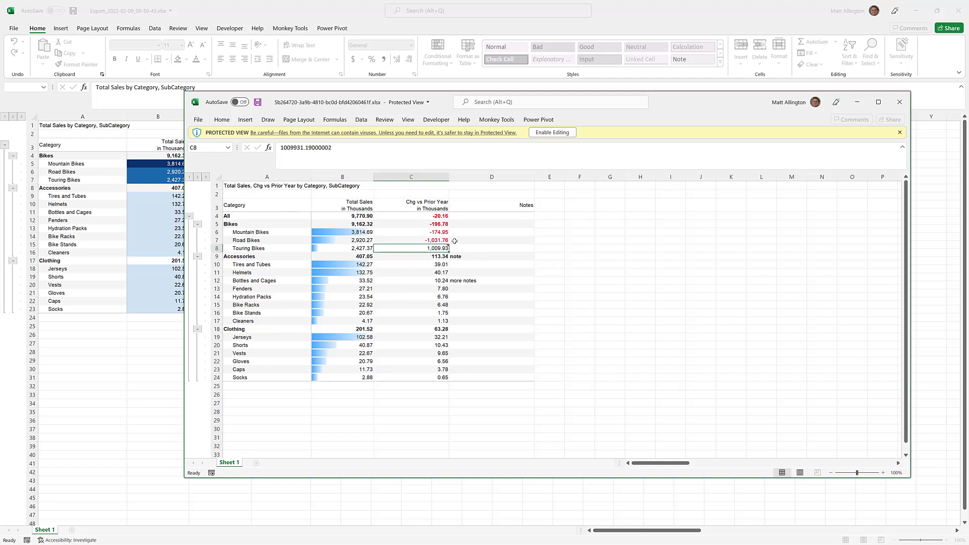
{"action": "left_click", "coordinate": [541, 132]}
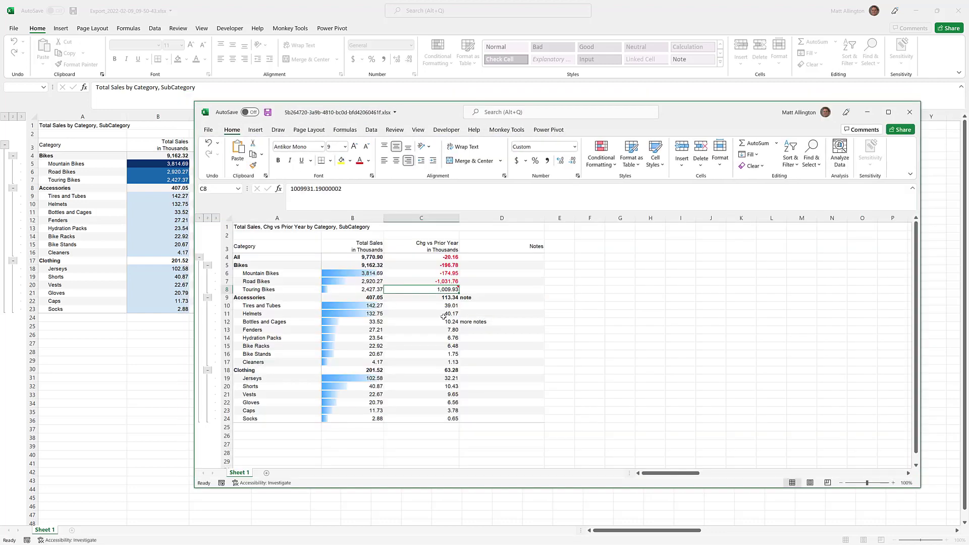
Review the exported Notes column and the cell note on the Touring Bikes Chg vs Prior Year value.
{"action": "left_click_drag", "start_coordinate": [479, 289], "coordinate": [483, 339]}
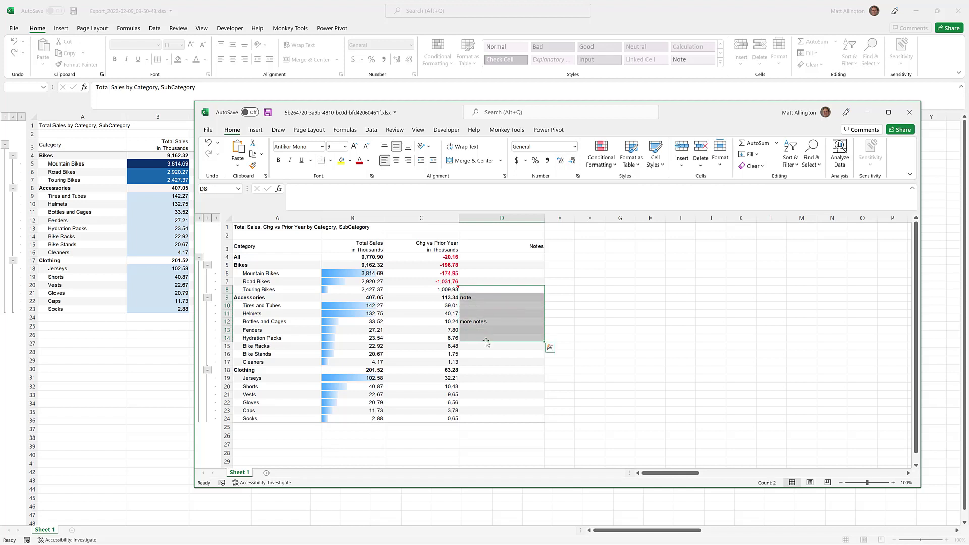
{"action": "mouse_move", "coordinate": [450, 288]}
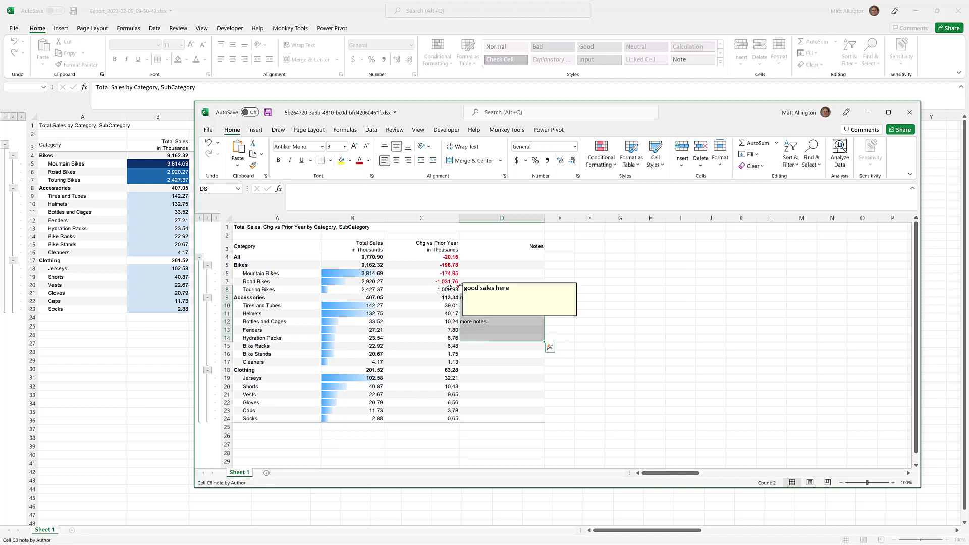
{"action": "left_click", "coordinate": [679, 306]}
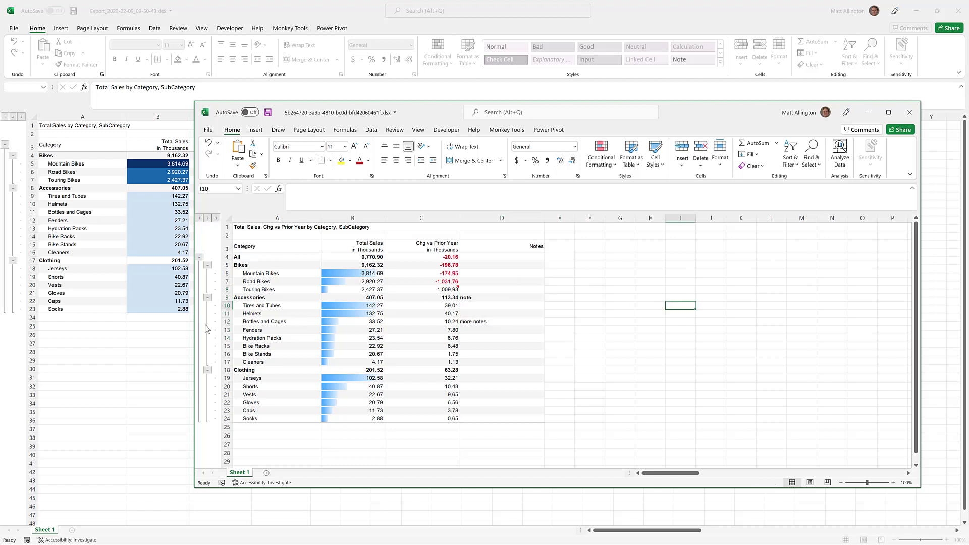
Collapse the exported row outline to category level and expand the Accessories group.
{"action": "left_click", "coordinate": [201, 218]}
{"action": "left_click", "coordinate": [208, 218]}
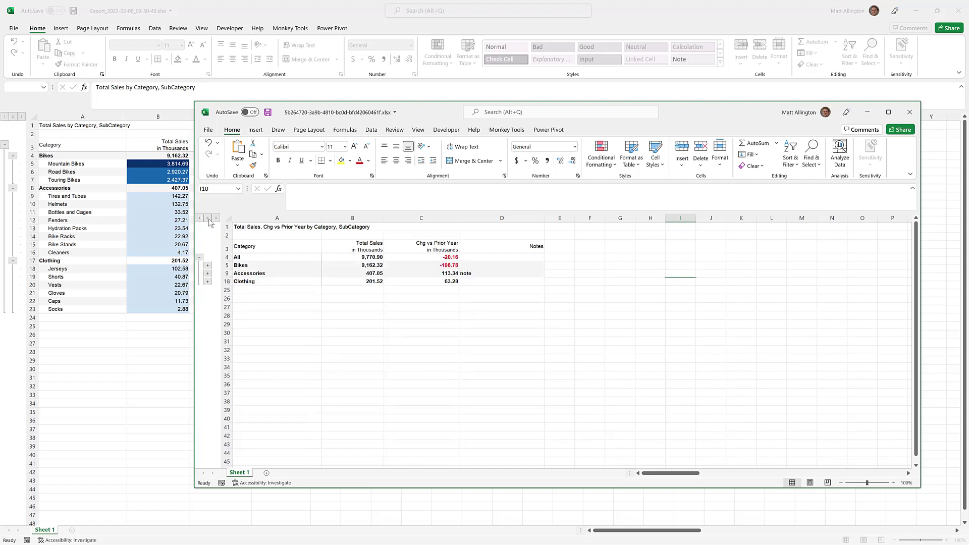
{"action": "left_click", "coordinate": [207, 274]}
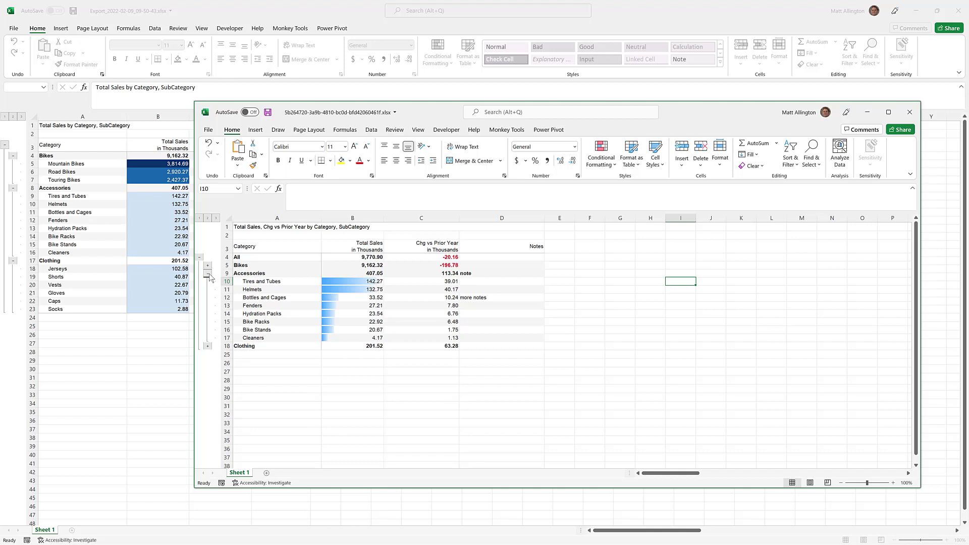
{"action": "left_click", "coordinate": [208, 273]}
{"action": "left_click", "coordinate": [208, 273]}
Inspect the conditional formatting rules behind the data bar in the Total Sales cell for Tires and Tubes.
{"action": "left_click", "coordinate": [346, 282]}
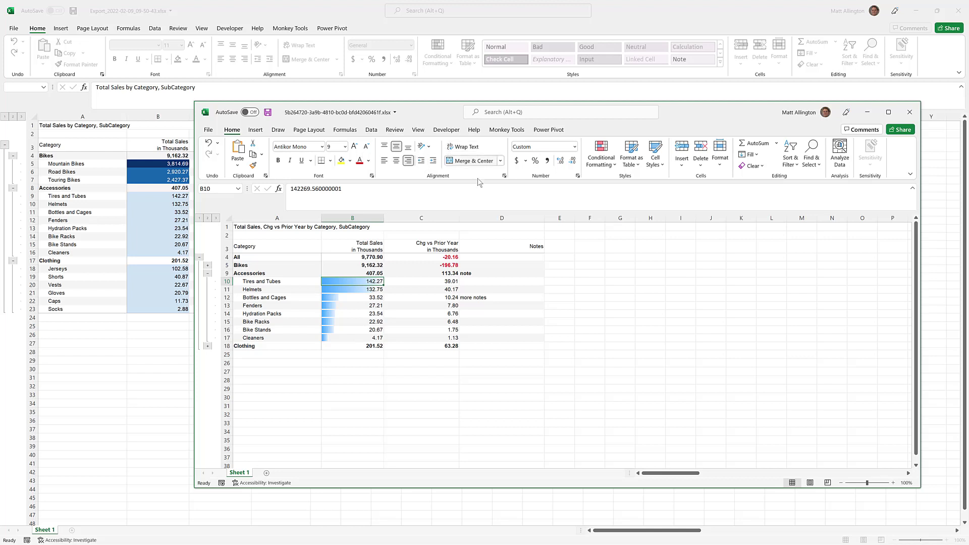
{"action": "left_click", "coordinate": [616, 165]}
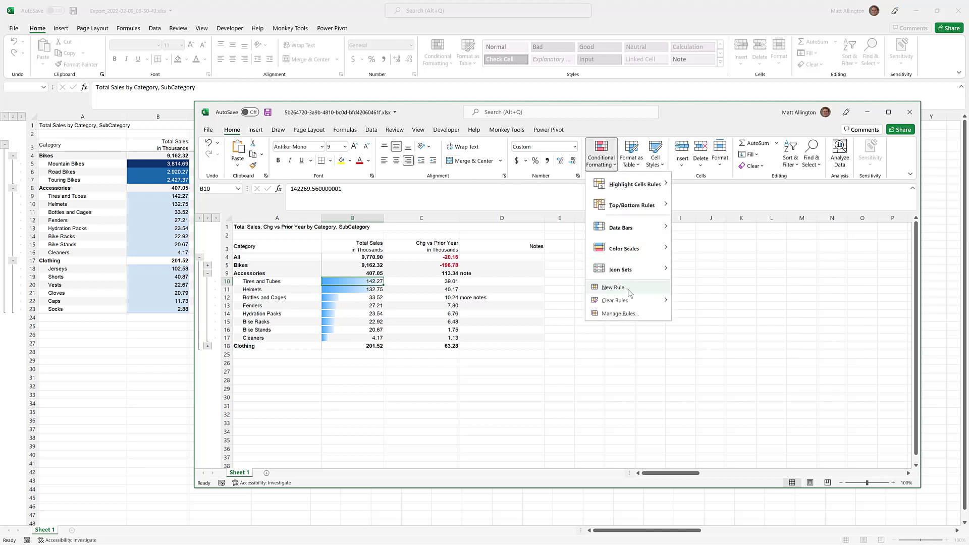
{"action": "left_click", "coordinate": [630, 314]}
{"action": "left_click_drag", "start_coordinate": [307, 173], "coordinate": [748, 198]}
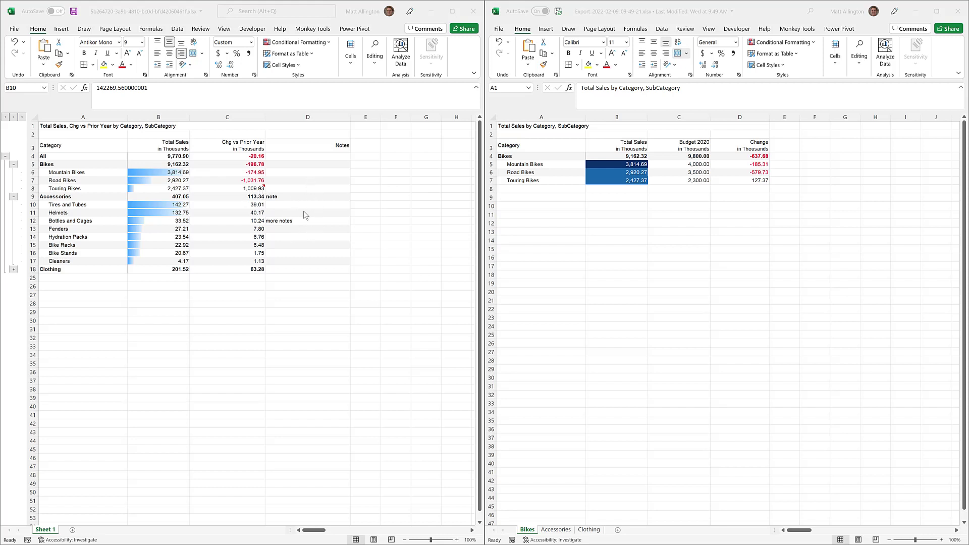
View the Touring Bikes cell note in the new export beside the earlier paginated workbook.
{"action": "mouse_move", "coordinate": [254, 187]}
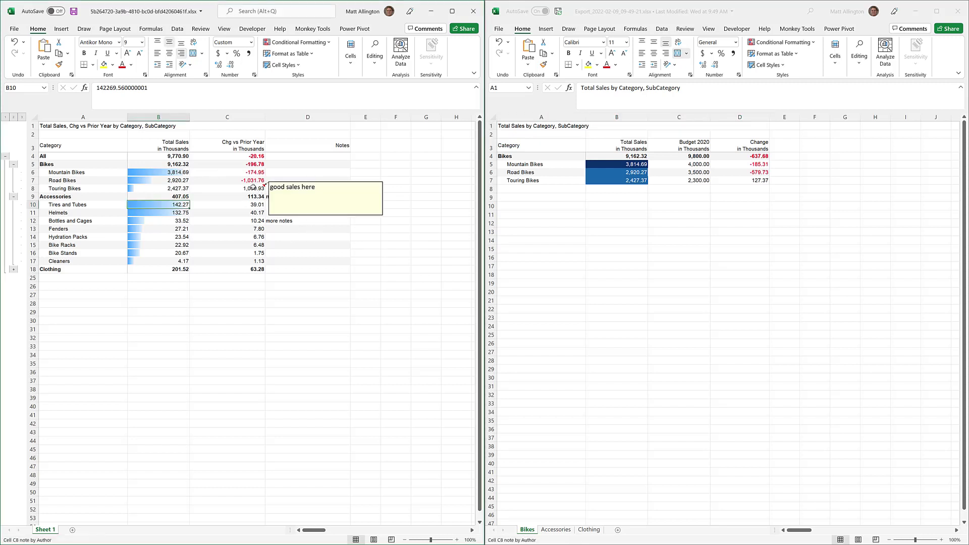